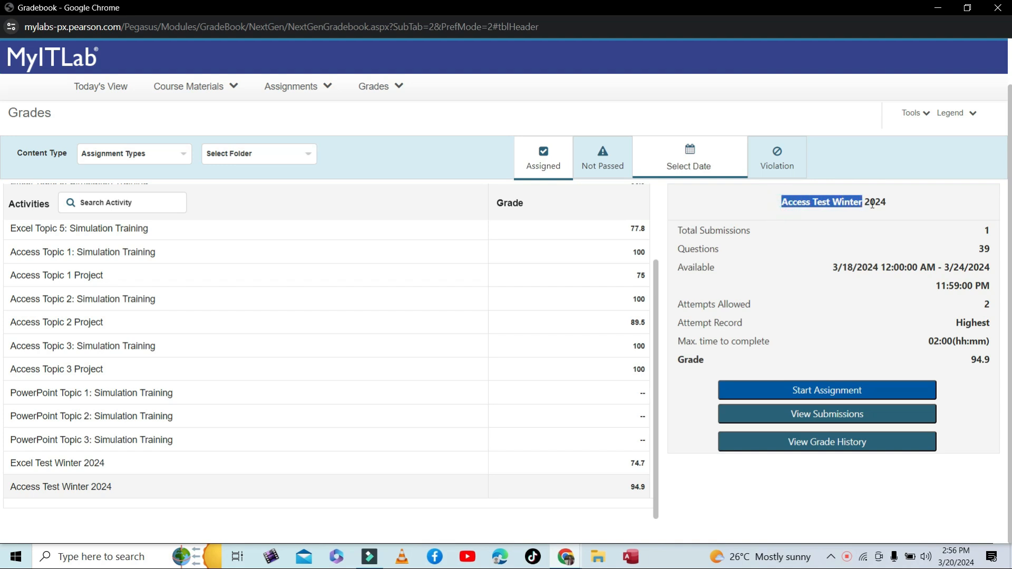
# Review the Access Test Winter 2024 details, including its question count, allowed attempts, attempt record and grade.
pyautogui.click(899, 205)
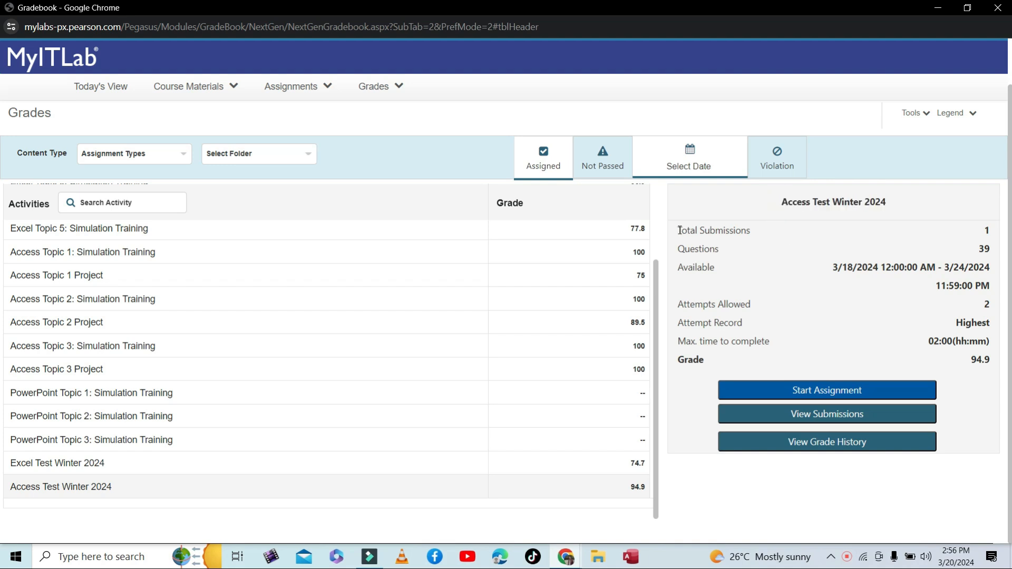
pyautogui.moveTo(681, 249); pyautogui.dragTo(997, 254)
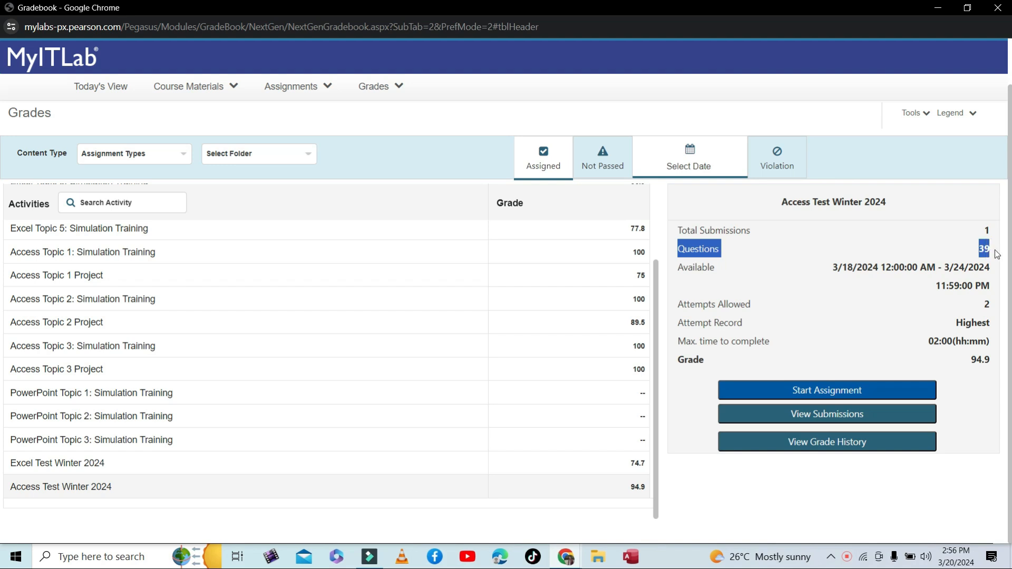
pyautogui.click(730, 275)
pyautogui.moveTo(677, 305); pyautogui.dragTo(991, 321)
pyautogui.click(991, 320)
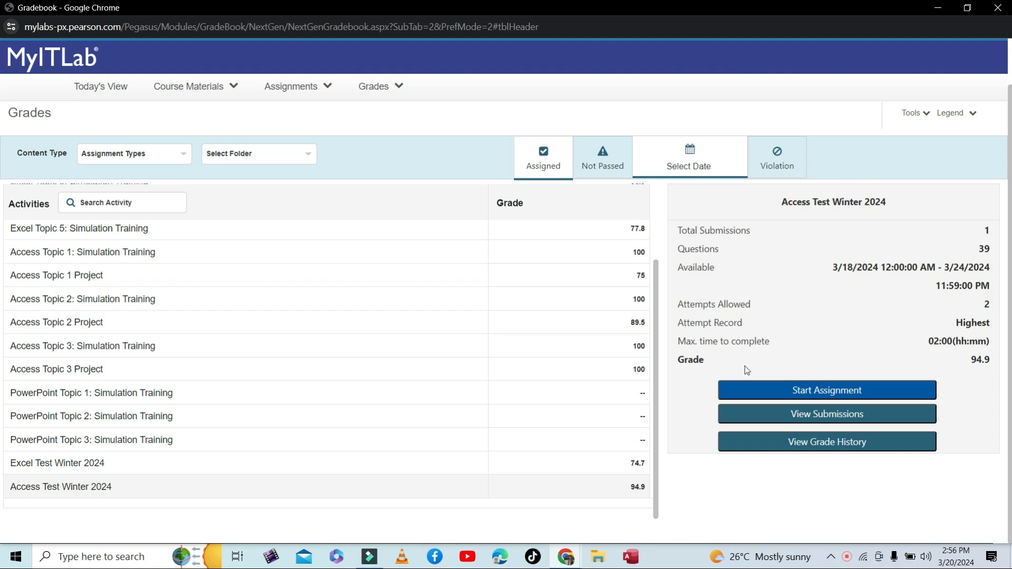
pyautogui.moveTo(678, 364); pyautogui.dragTo(985, 360)
pyautogui.click(987, 361)
pyautogui.click(980, 359)
pyautogui.moveTo(631, 488); pyautogui.dragTo(652, 492)
pyautogui.click(831, 557)
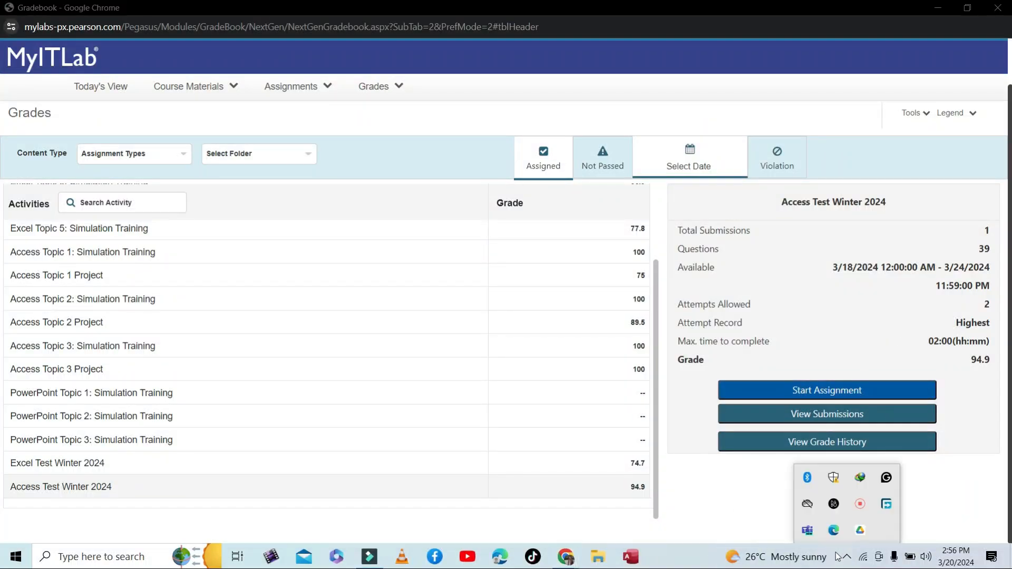
pyautogui.click(861, 506)
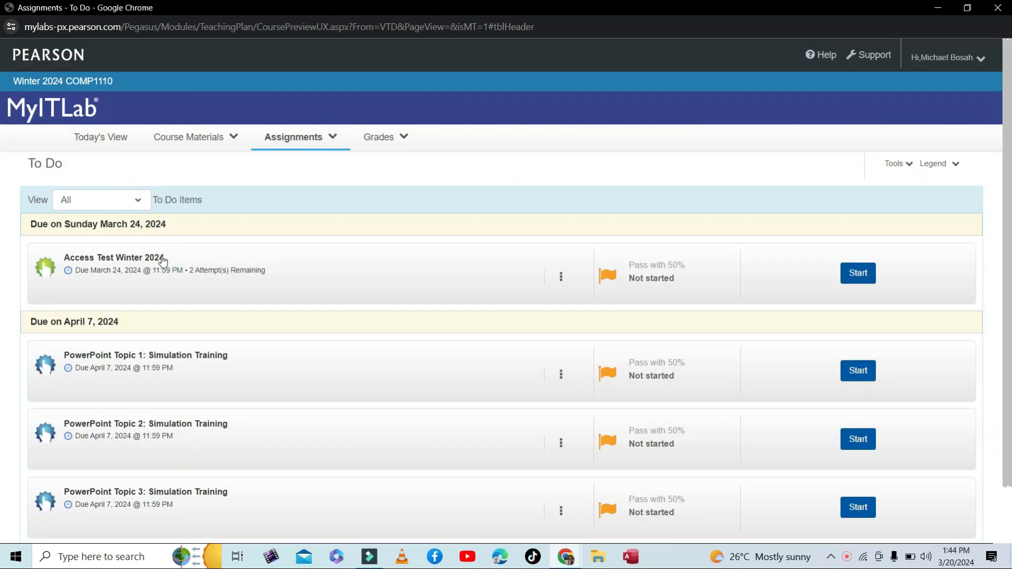
# Locate Access Test Winter 2024 in the to-do list, switch to its exam instructions window and start the test.
pyautogui.moveTo(163, 260); pyautogui.dragTo(42, 261)
pyautogui.click(163, 258)
pyautogui.moveTo(190, 265); pyautogui.dragTo(277, 289)
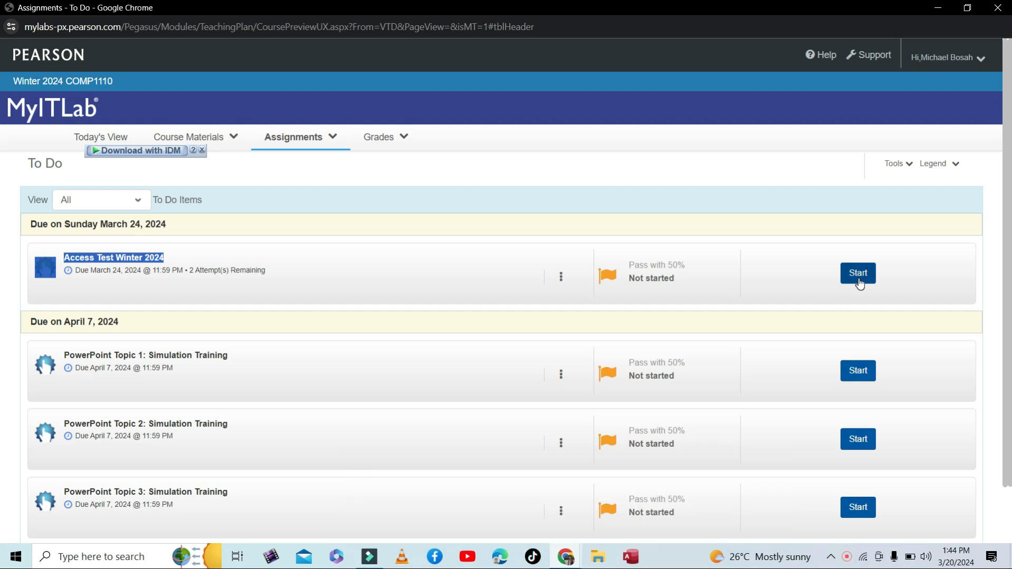
pyautogui.click(573, 560)
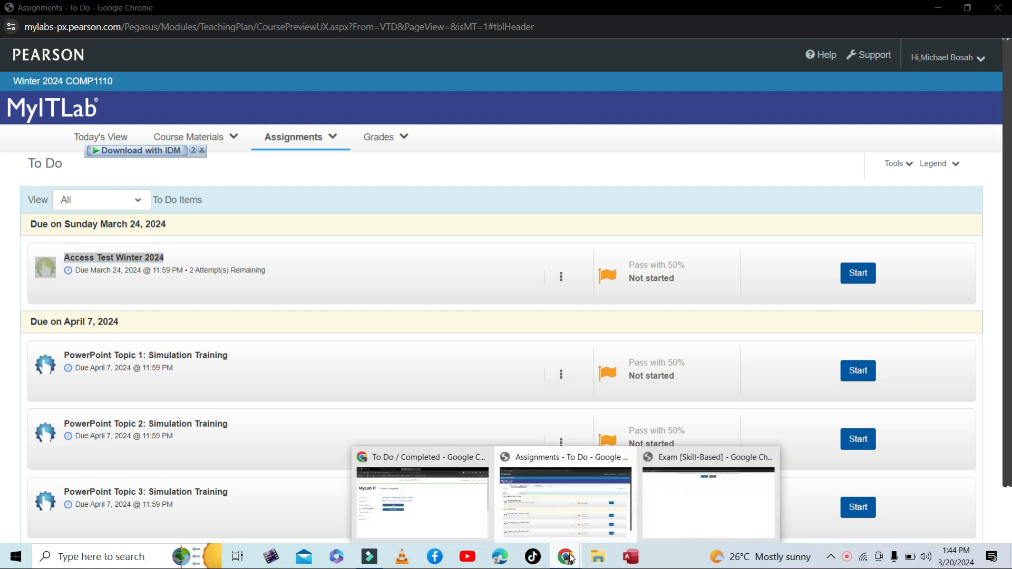
pyautogui.click(679, 500)
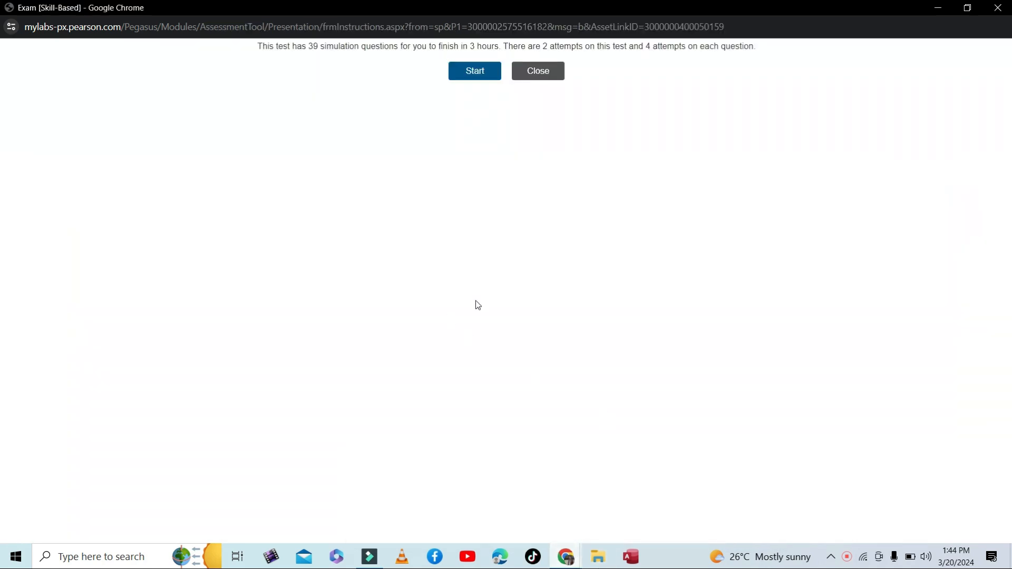
pyautogui.click(486, 80)
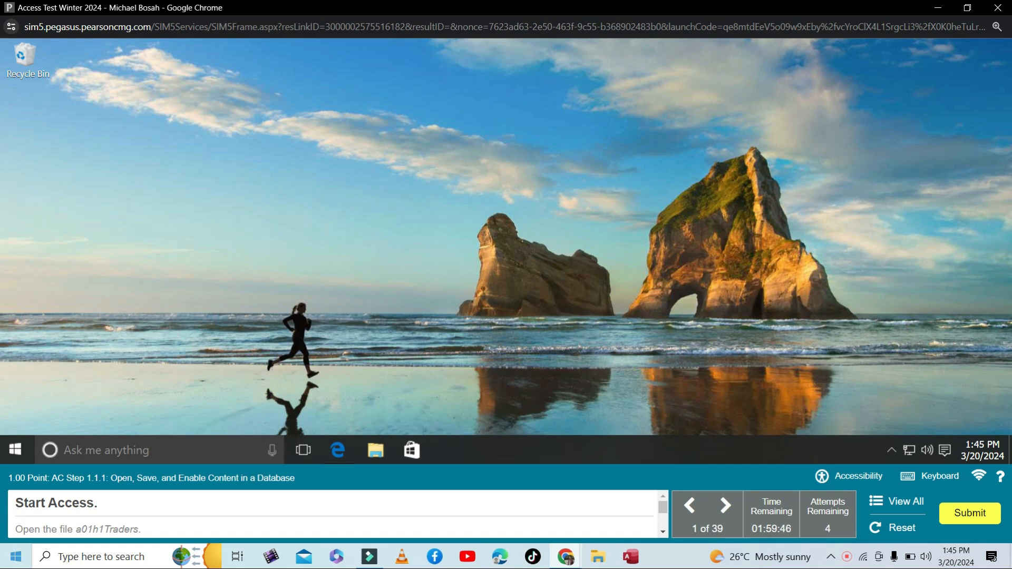
# Start Access in the simulation and open the database file a01h1Traders from the Documents folder.
pyautogui.click(16, 455)
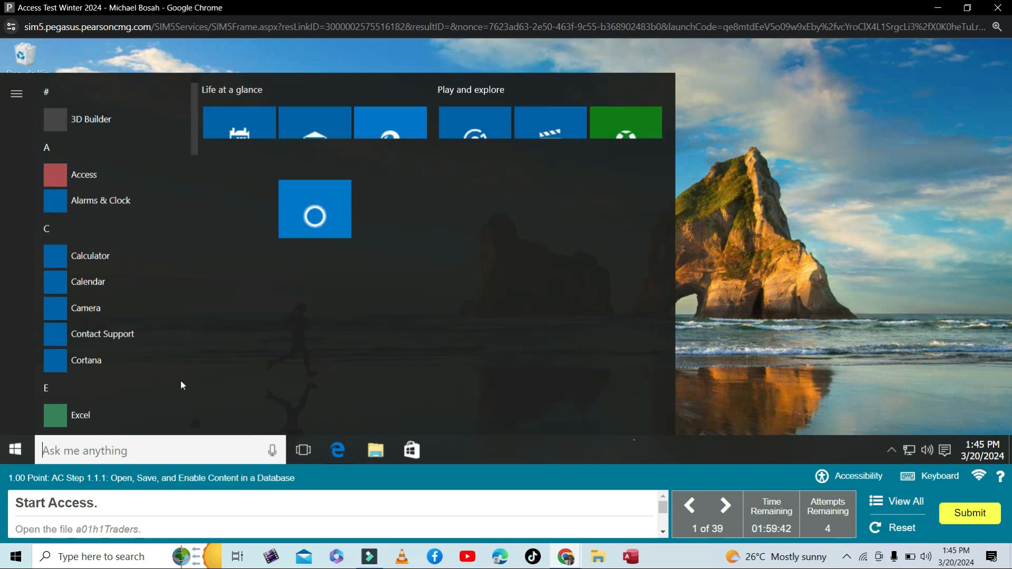
pyautogui.click(99, 172)
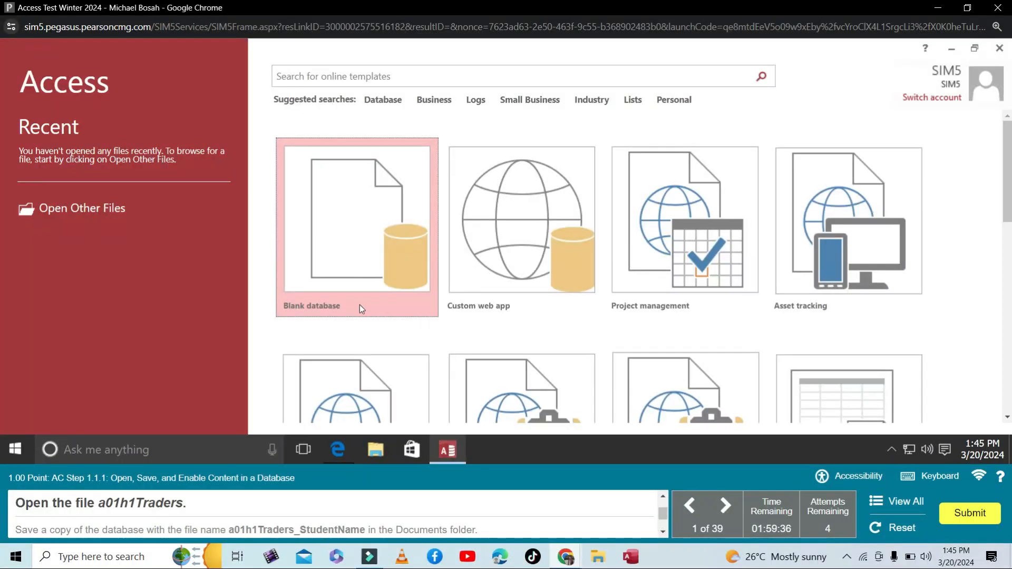
pyautogui.click(98, 212)
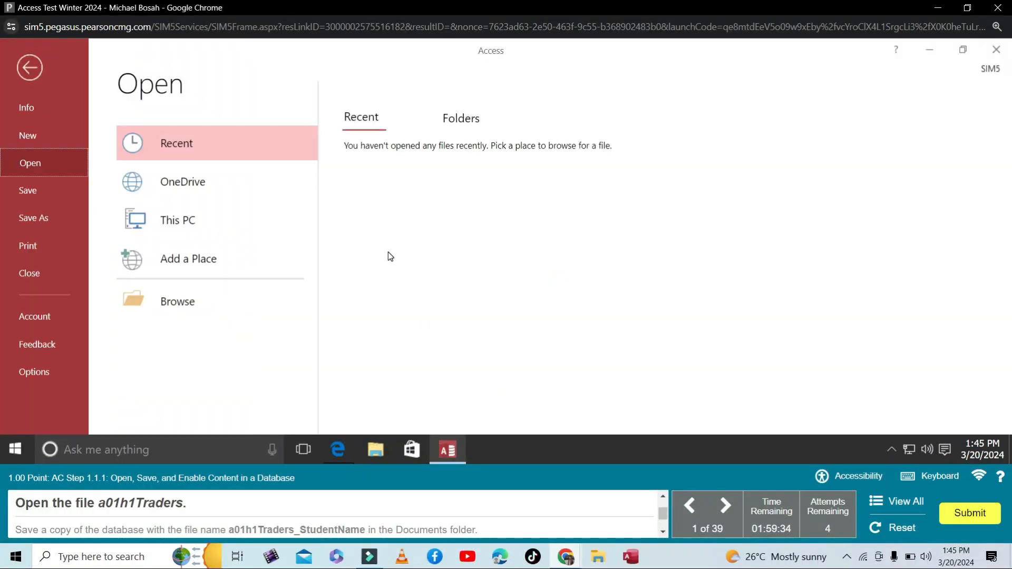
pyautogui.click(205, 308)
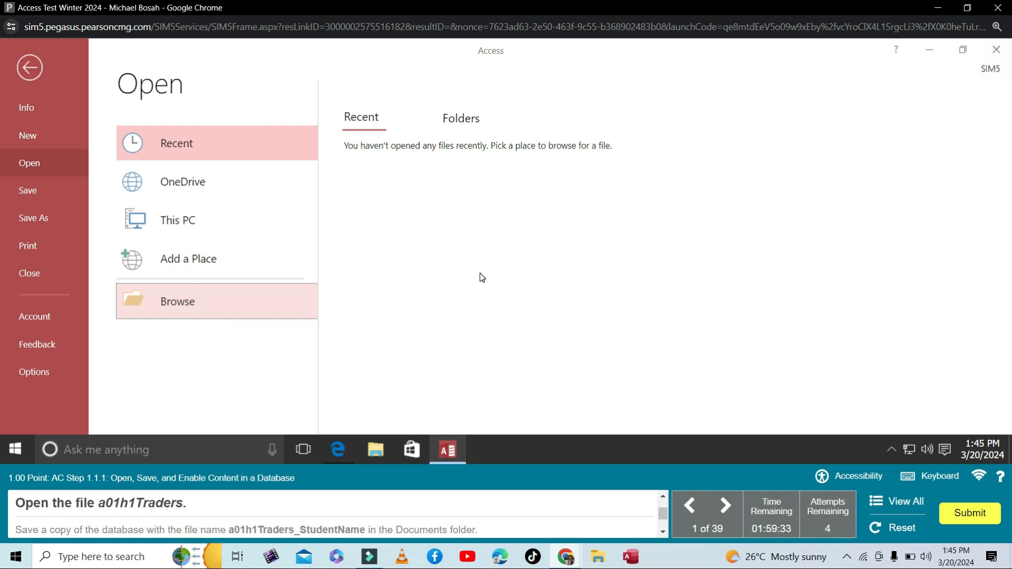
pyautogui.click(416, 194)
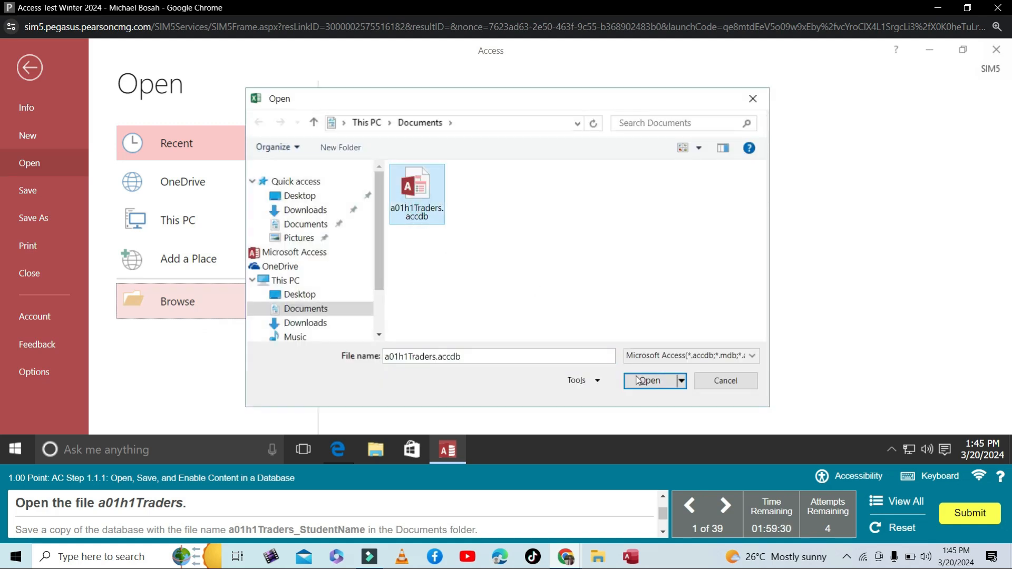
pyautogui.click(639, 380)
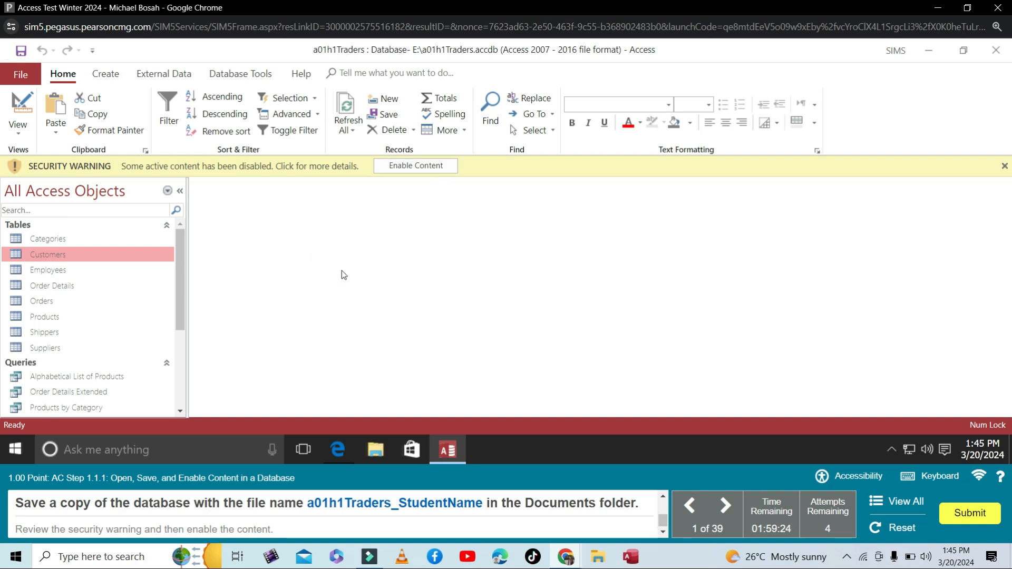
# Save a copy of the database as a01h1Traders_StudentName in the Documents folder and enable its content.
pyautogui.click(24, 77)
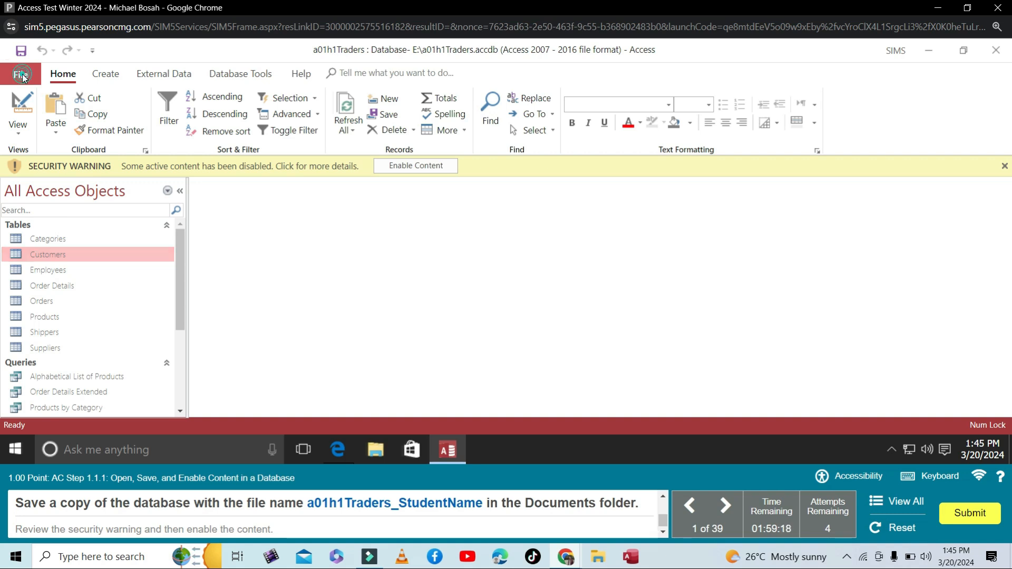
pyautogui.click(46, 214)
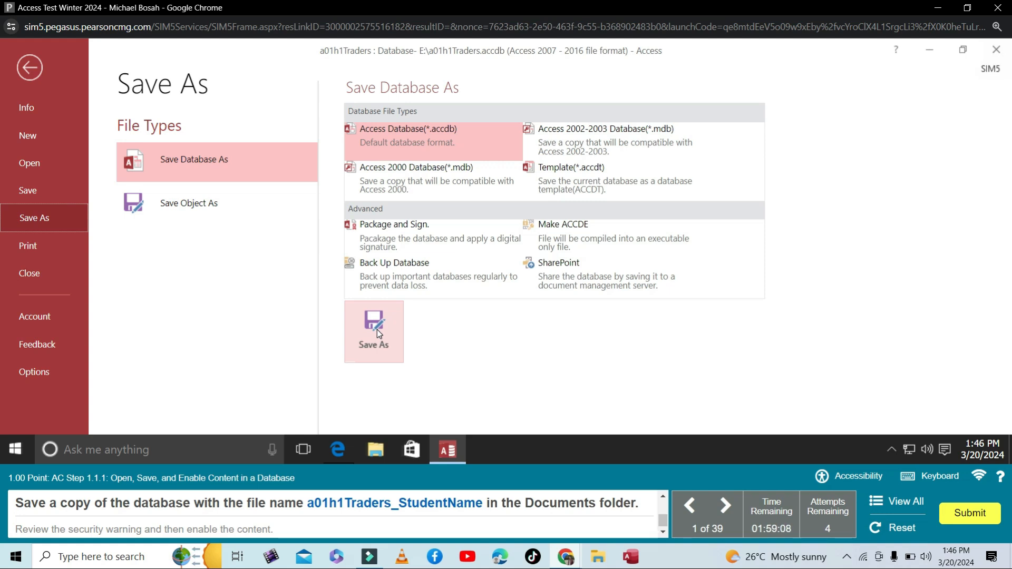
pyautogui.click(378, 330)
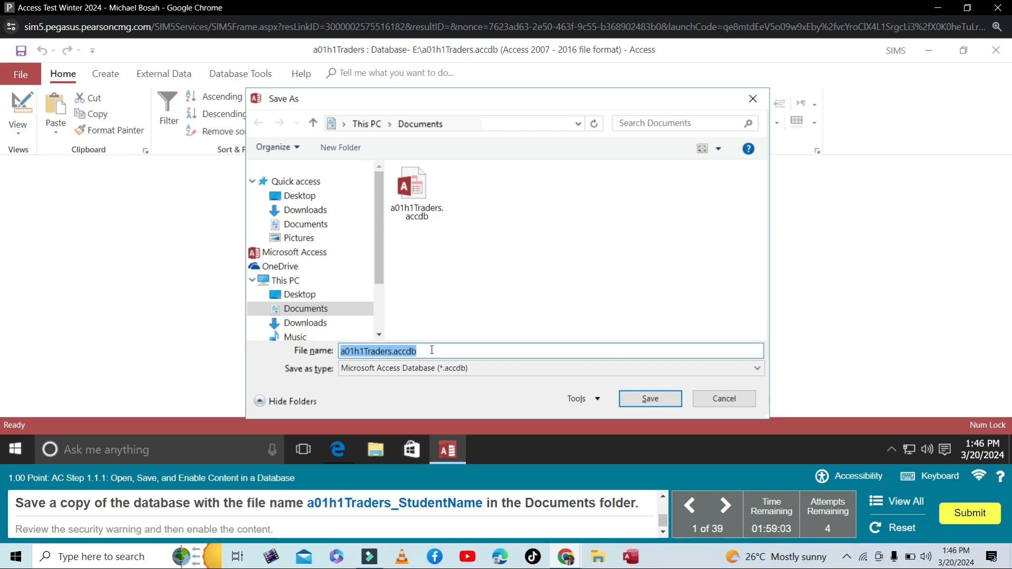
pyautogui.click(429, 350)
pyautogui.press('BackSpace')
pyautogui.press('BackSpace')
pyautogui.press('BackSpace')
pyautogui.press('BackSpace')
pyautogui.press('BackSpace')
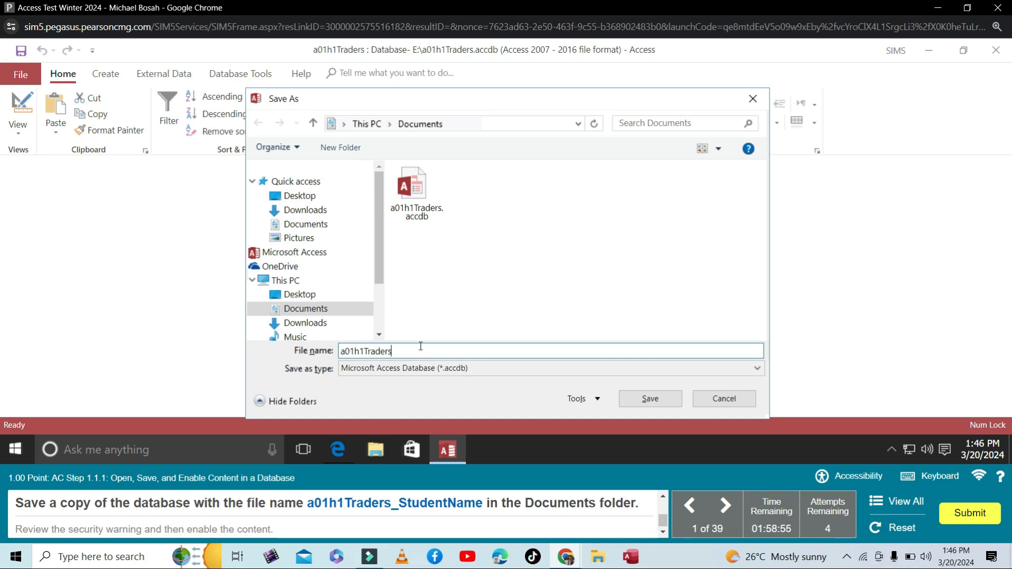
pyautogui.write('_StudentName')
pyautogui.click(641, 407)
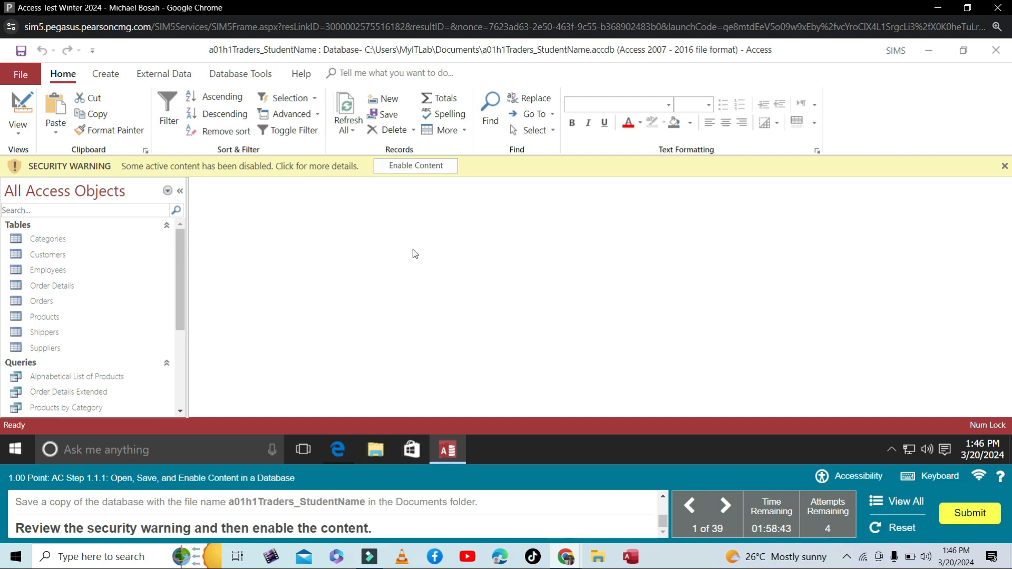
pyautogui.click(399, 167)
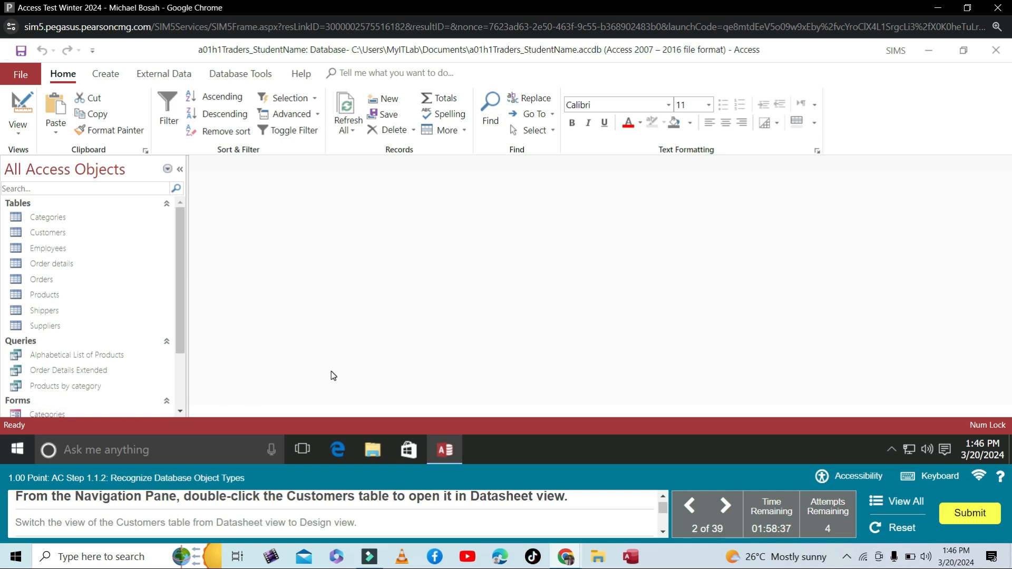
# Open the Customers table in Datasheet view and switch it to Design view.
pyautogui.click(59, 234)
pyautogui.doubleClick(59, 234)
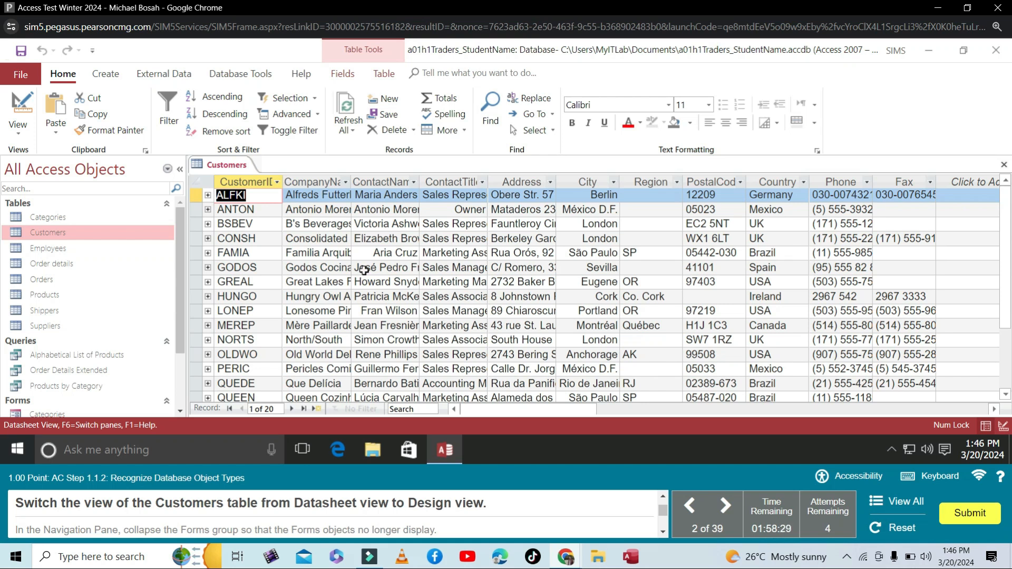
pyautogui.click(235, 168)
pyautogui.rightClick(235, 168)
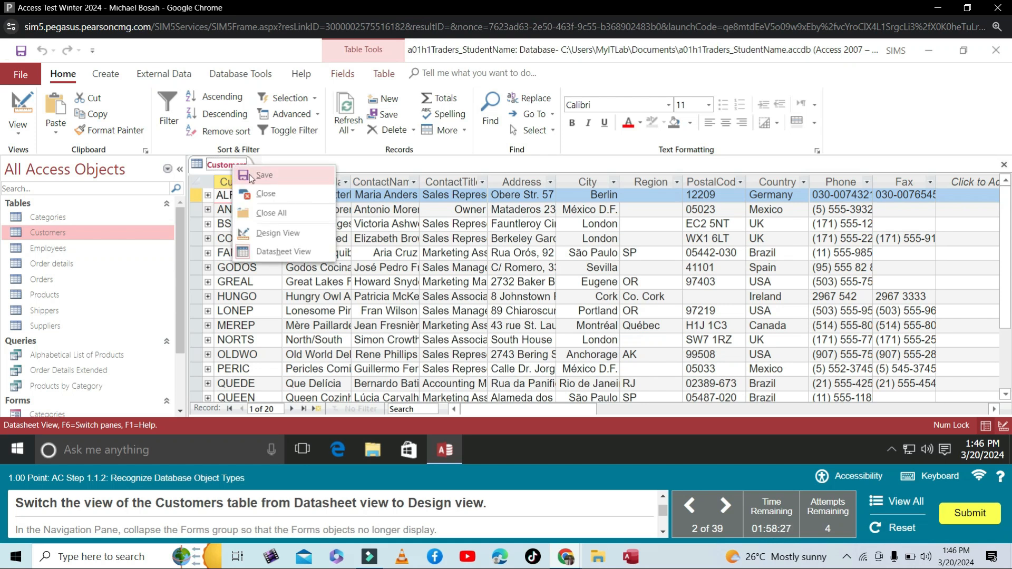
pyautogui.click(263, 230)
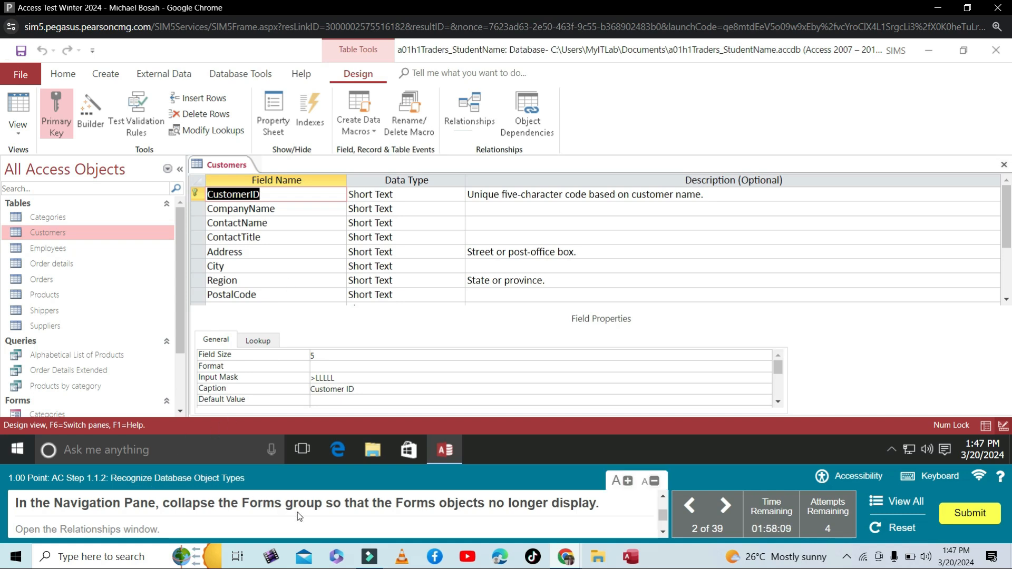
# Collapse the Forms group in the Navigation Pane and open the Relationships window.
pyautogui.moveTo(182, 342); pyautogui.dragTo(192, 385)
pyautogui.click(166, 332)
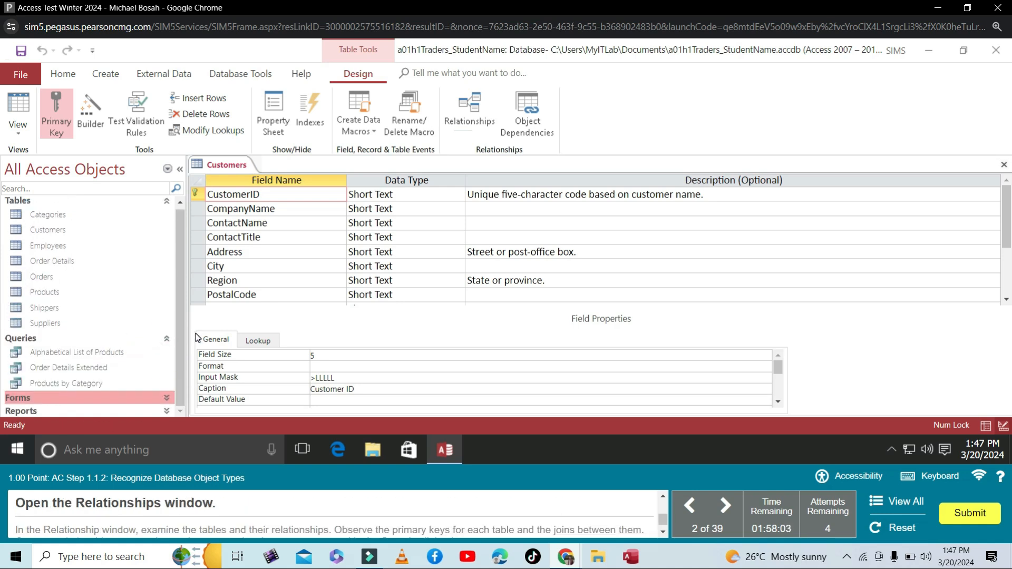
pyautogui.click(235, 81)
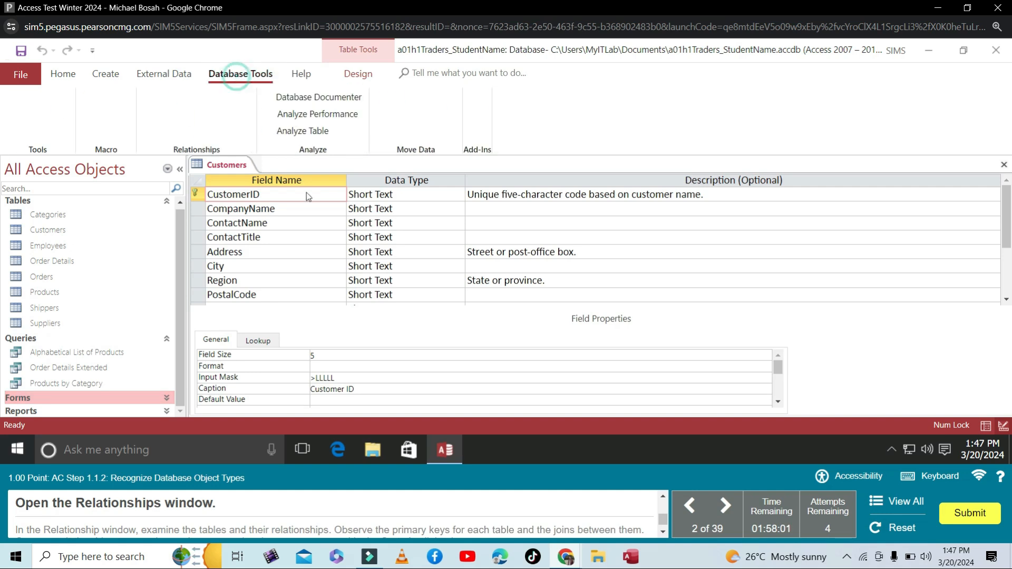
pyautogui.click(165, 120)
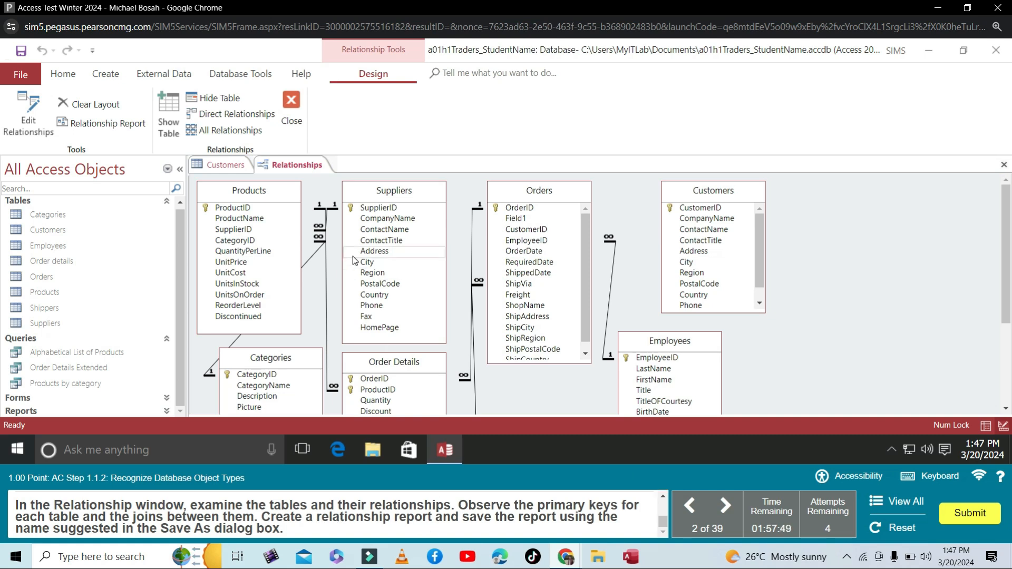
# Create a relationship report from the Relationships window and save it under the suggested name.
pyautogui.click(117, 128)
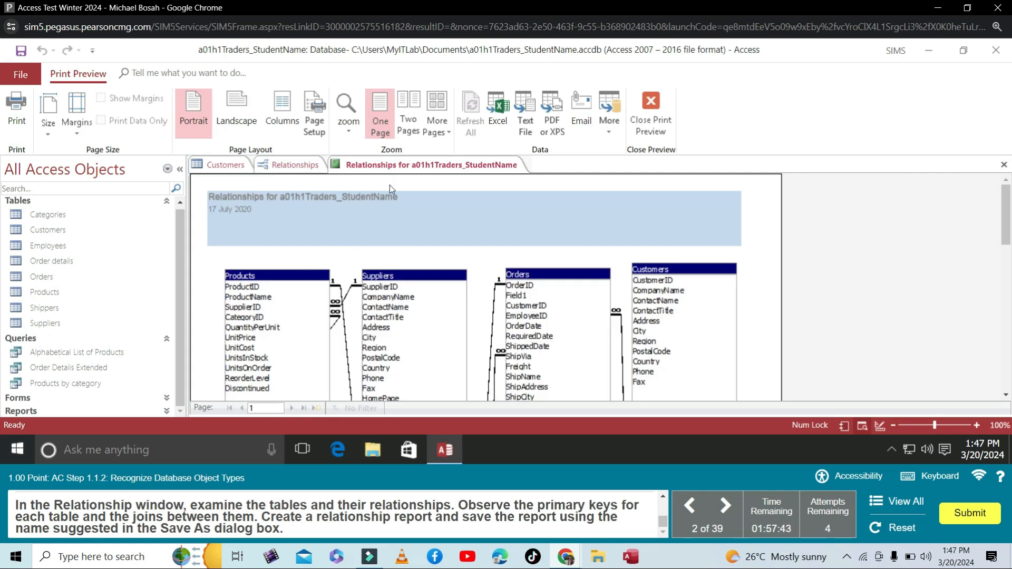
pyautogui.rightClick(404, 169)
pyautogui.click(435, 176)
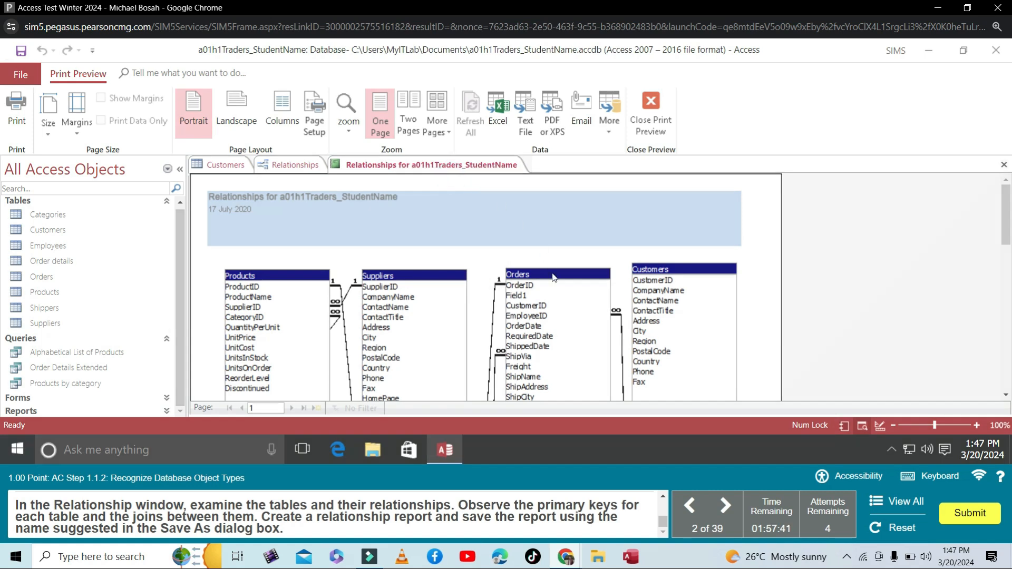
pyautogui.click(604, 305)
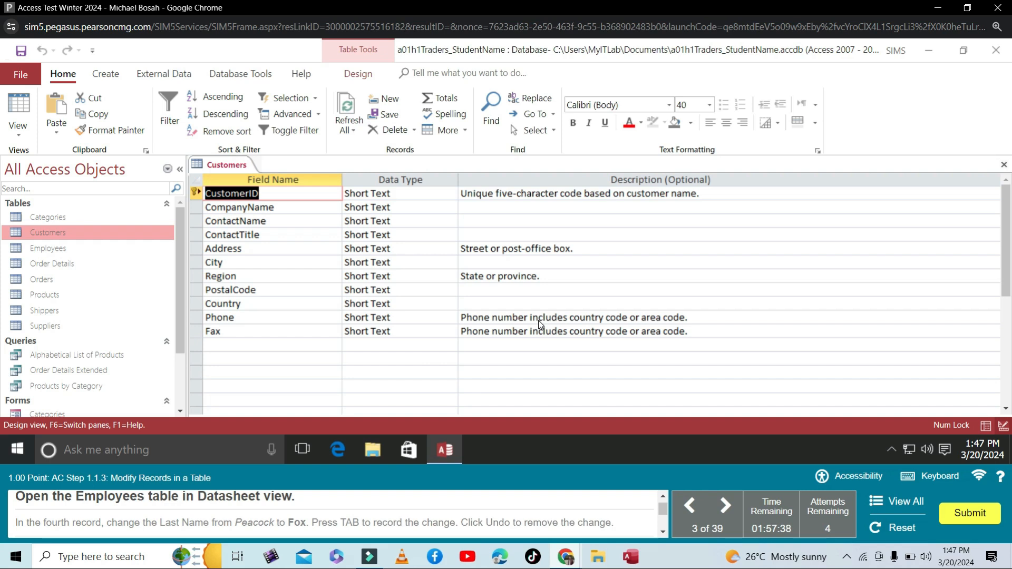
# Open the Employees table in Datasheet view.
pyautogui.rightClick(232, 168)
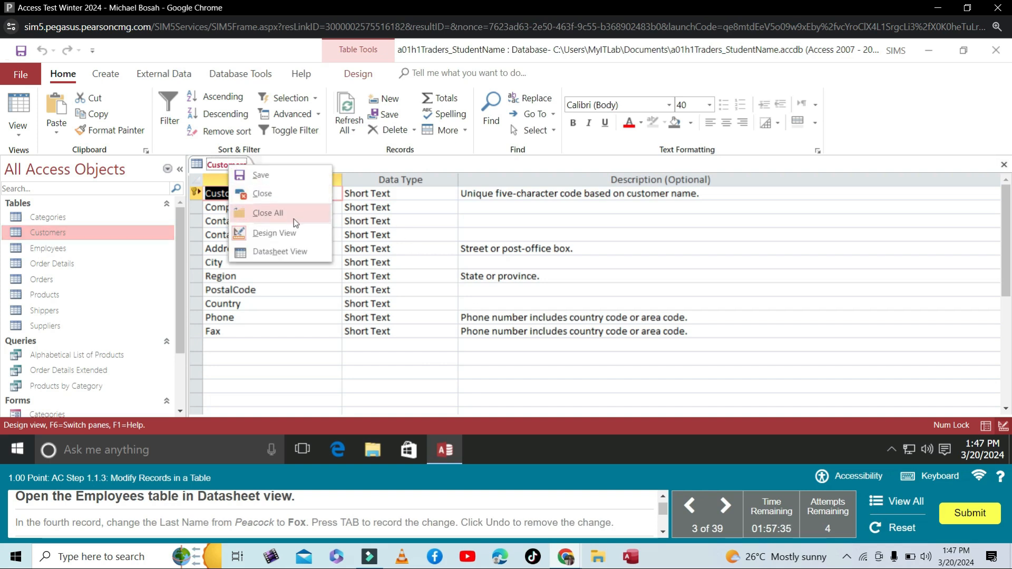
pyautogui.click(294, 252)
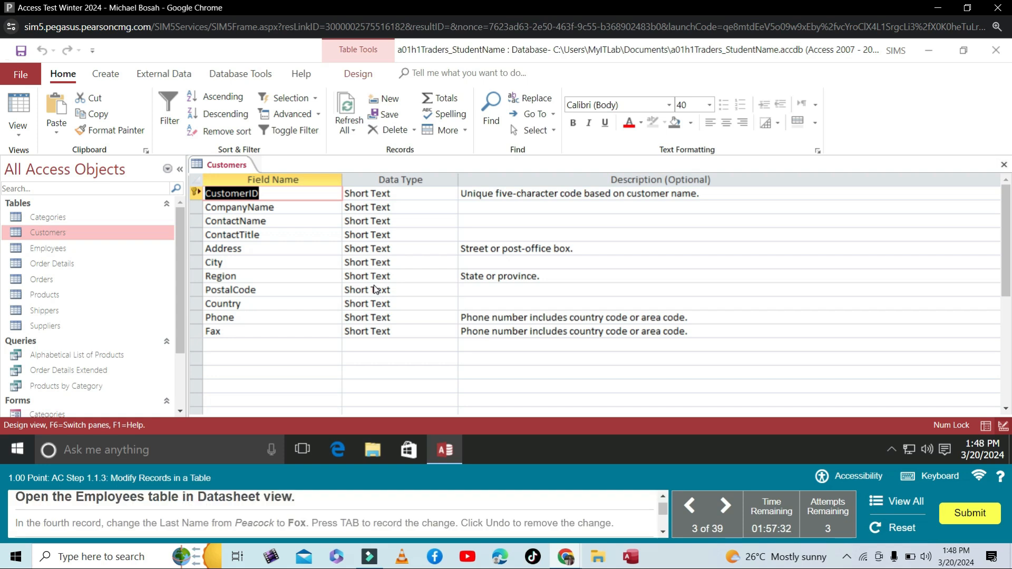
pyautogui.click(72, 248)
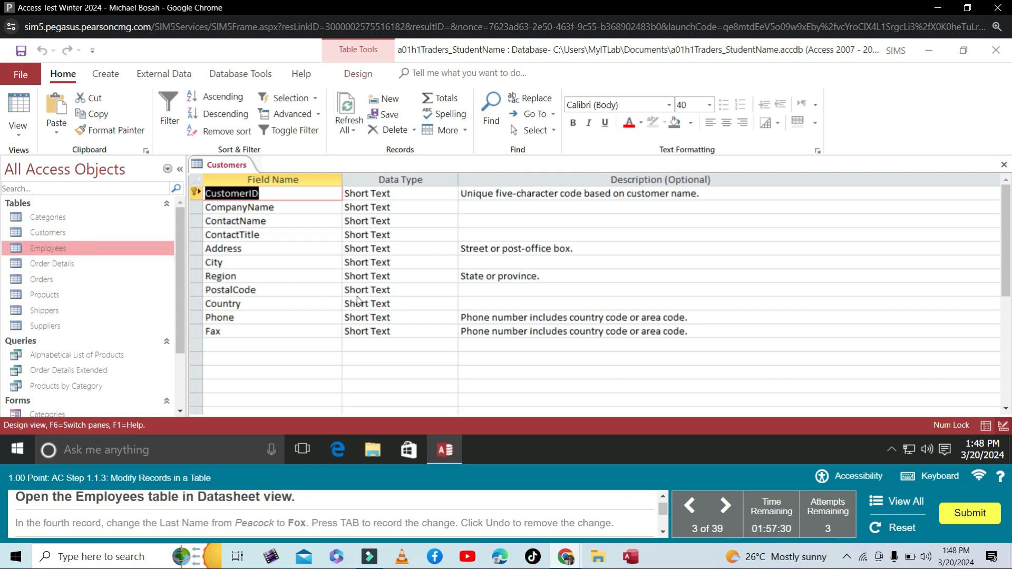
pyautogui.press('Return')
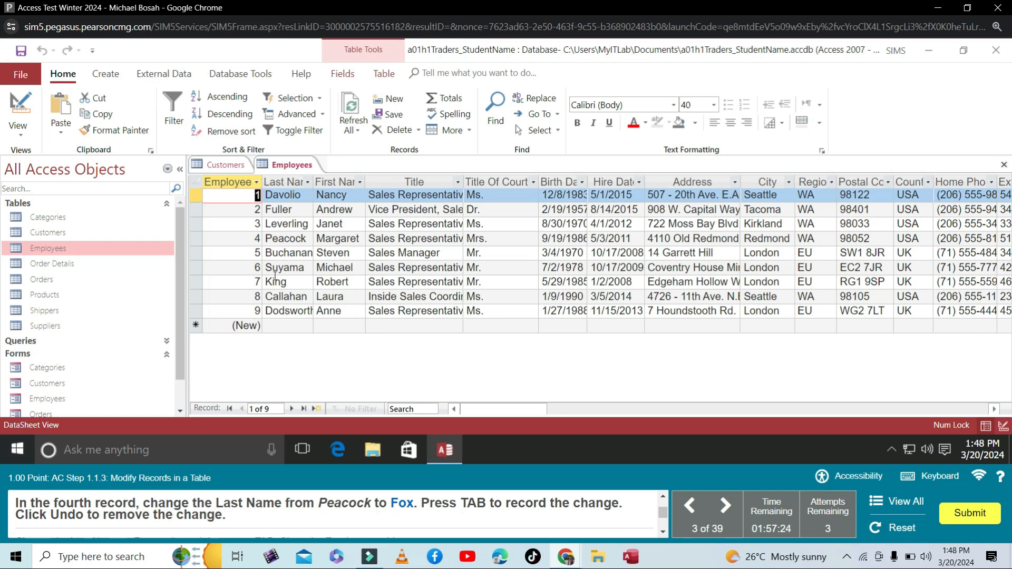
# Replace the Last Name in the fourth employee record with the surname given in the task, record it, and undo the change.
pyautogui.click(305, 239)
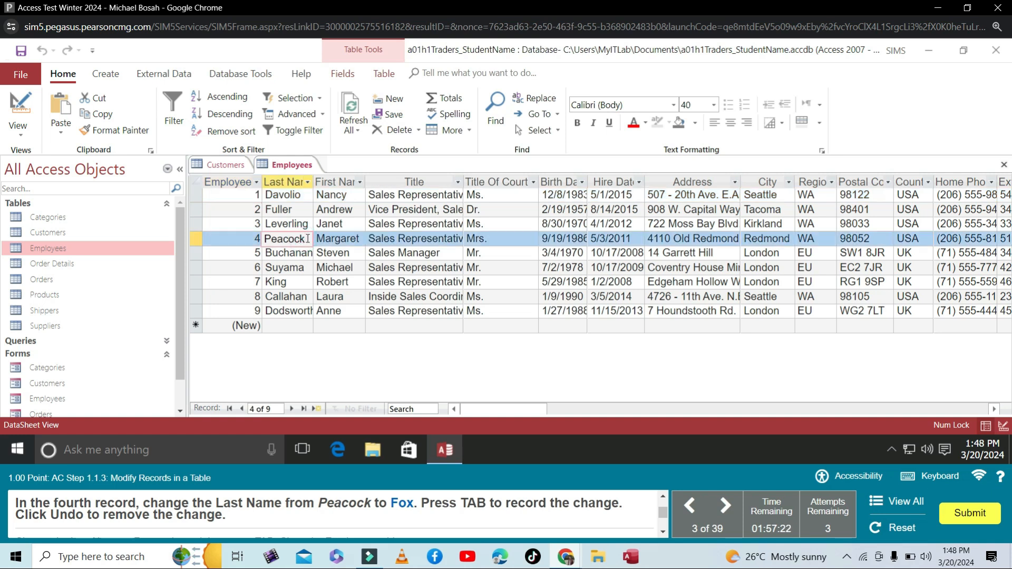
pyautogui.moveTo(308, 239); pyautogui.dragTo(256, 238)
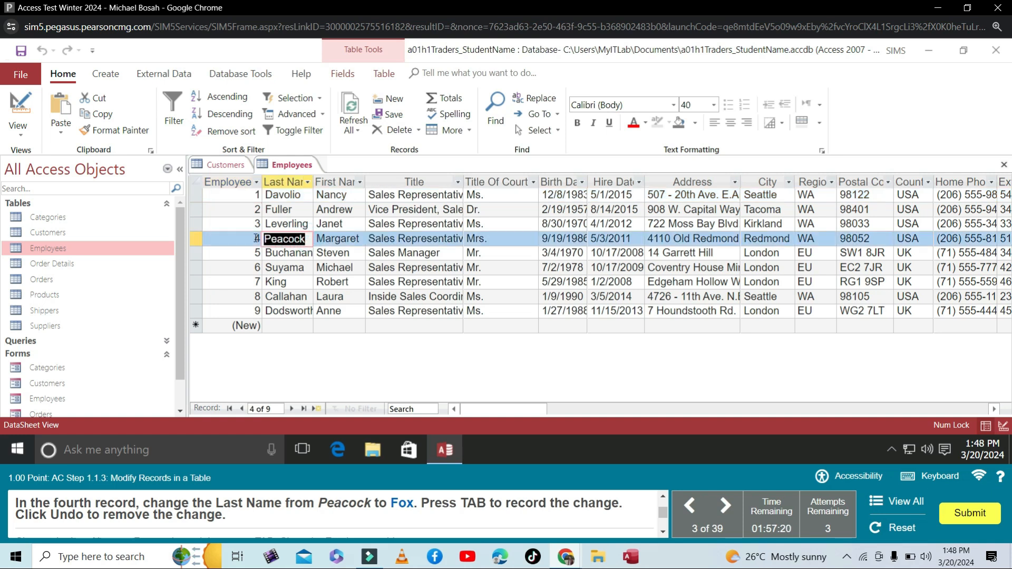
pyautogui.write('Fox')
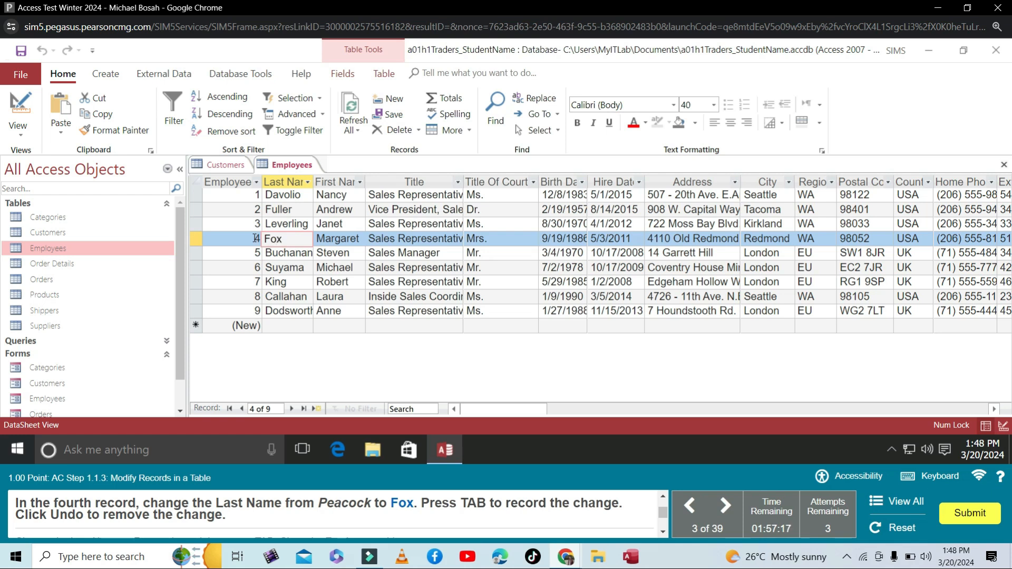
pyautogui.press('Tab')
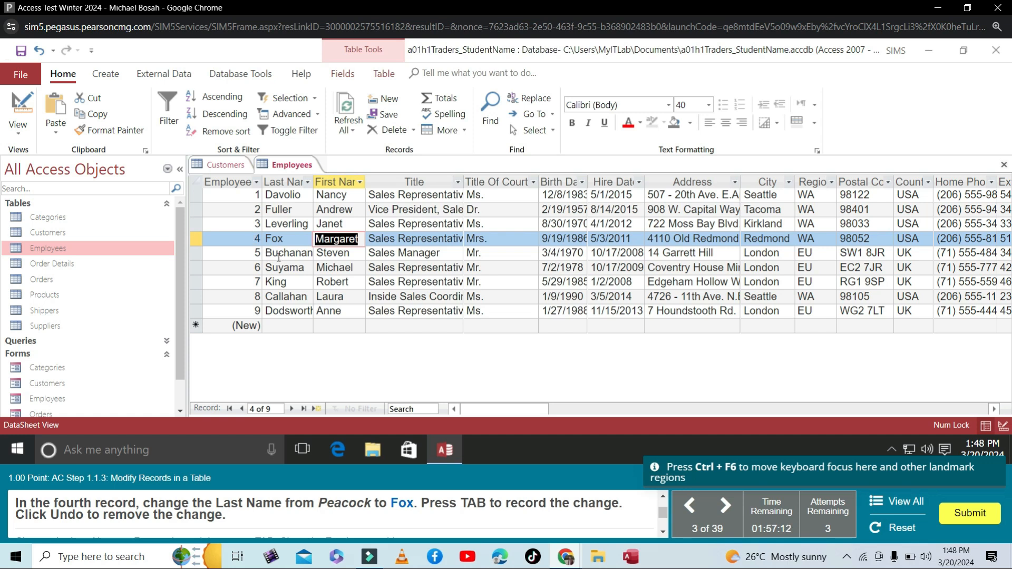
pyautogui.click(38, 50)
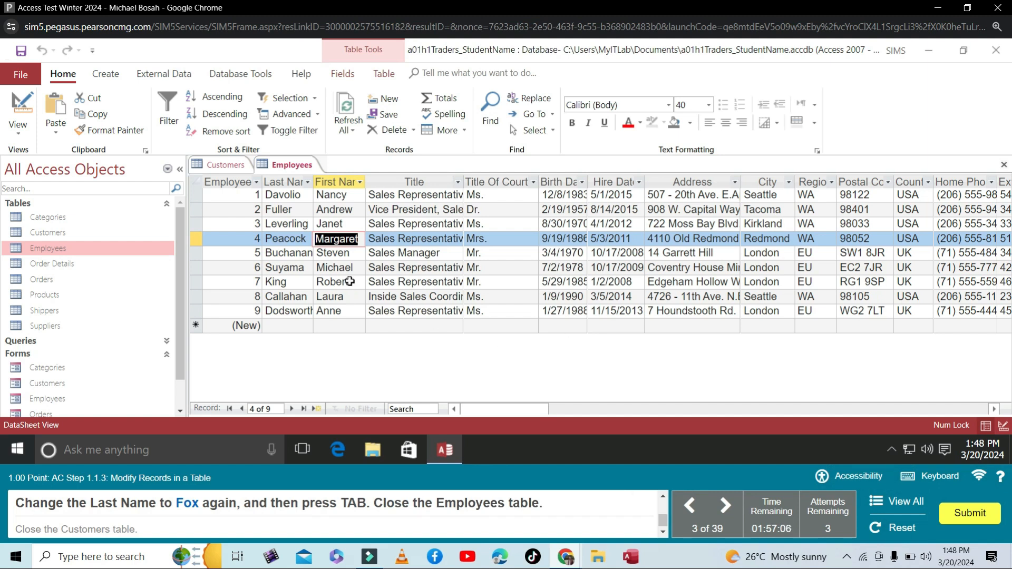
# Enter the required surname once more as the fourth employee's Last Name and record the entry.
pyautogui.click(305, 240)
pyautogui.doubleClick(305, 240)
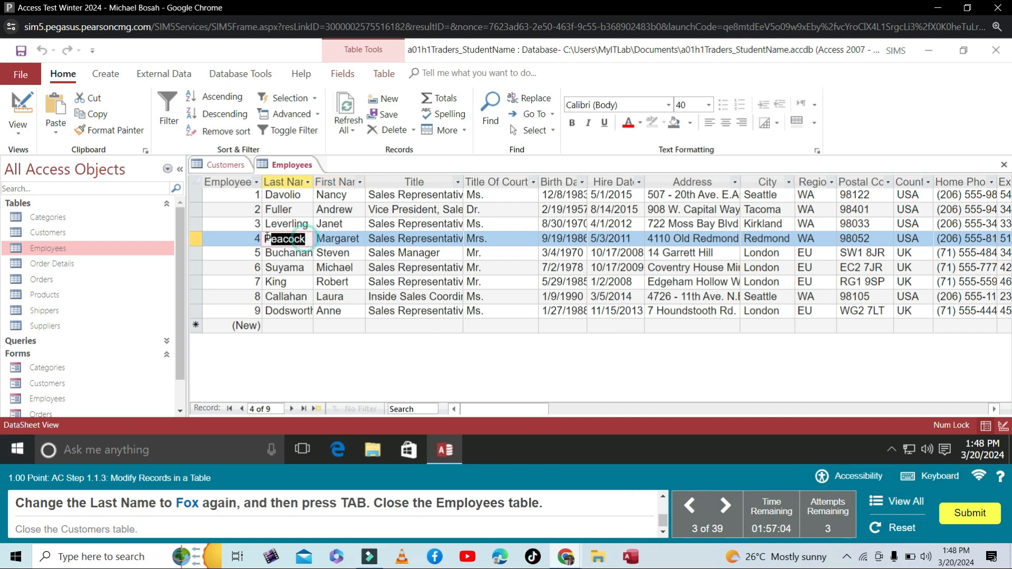
pyautogui.press('BackSpace')
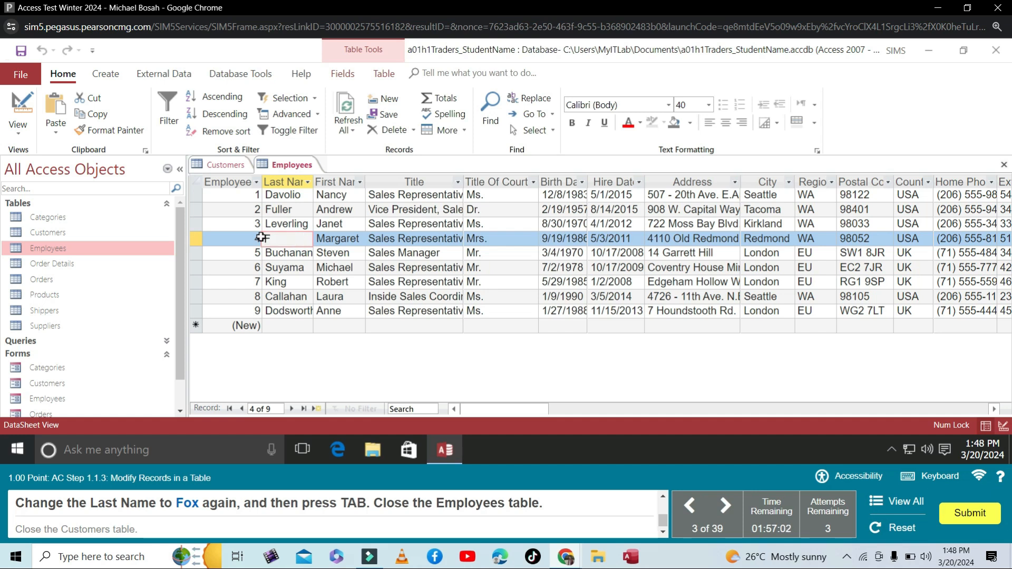
pyautogui.press('Tab')
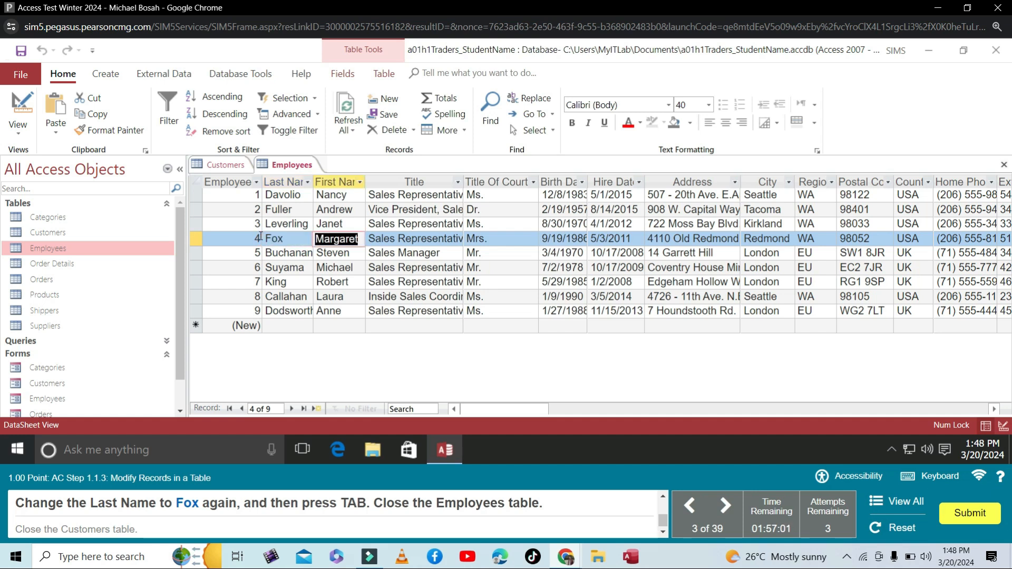
# Close the Employees table and the Customers table.
pyautogui.rightClick(293, 165)
pyautogui.click(328, 194)
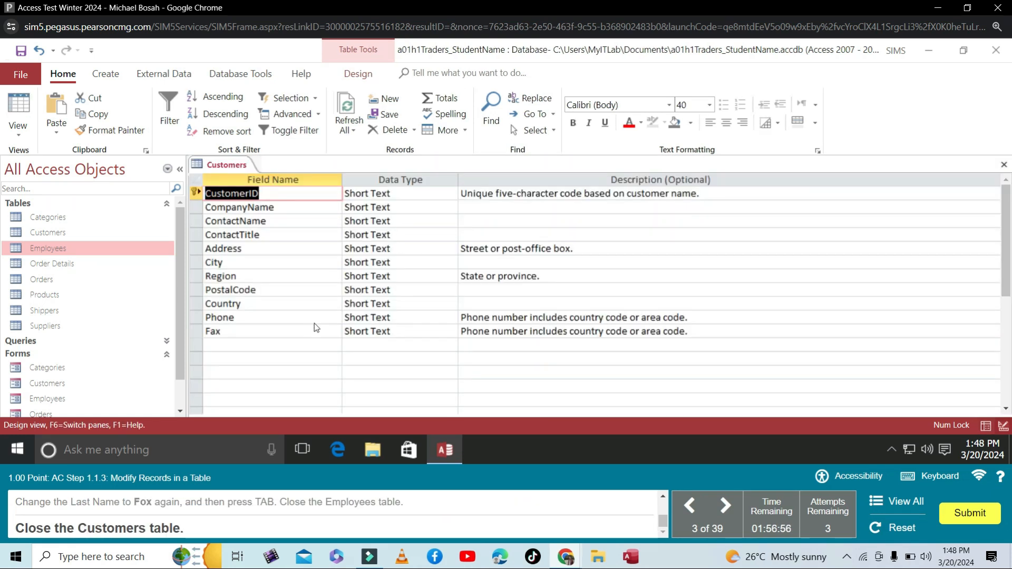
pyautogui.rightClick(227, 165)
pyautogui.click(270, 189)
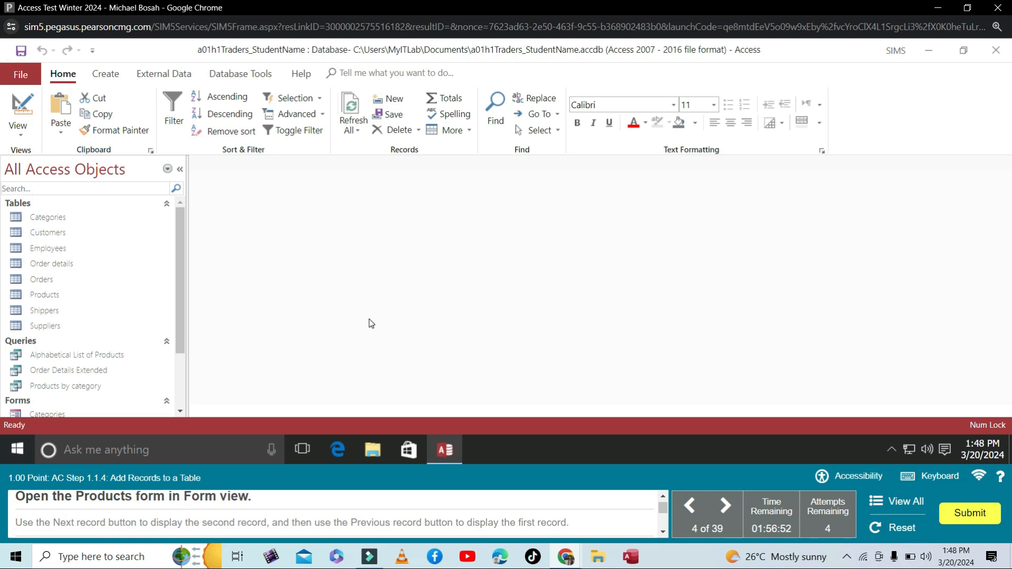
# Open the Products form in Form view, go to the second record, and return to the first one.
pyautogui.scroll(-2, 186, 319)
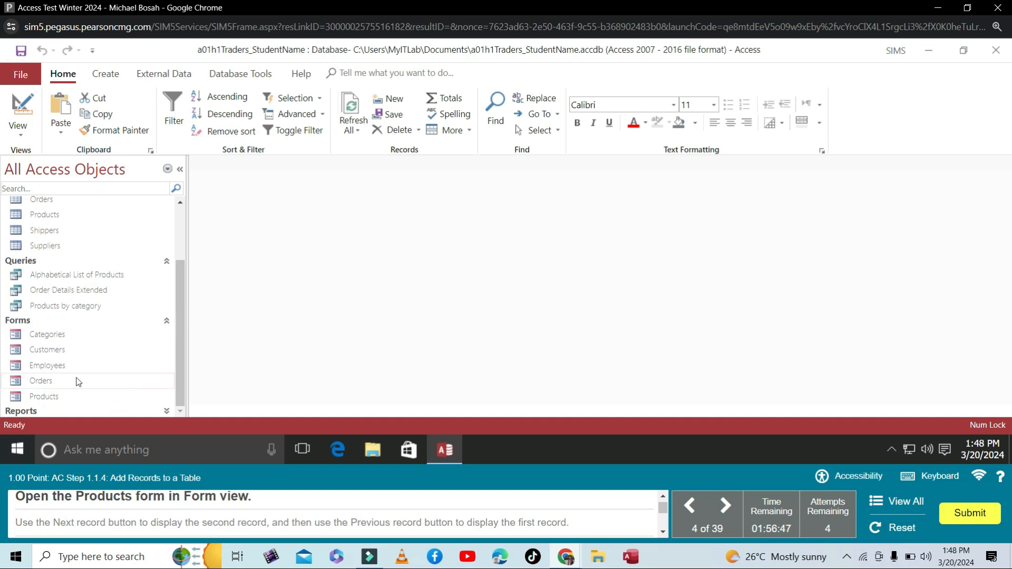
pyautogui.click(56, 395)
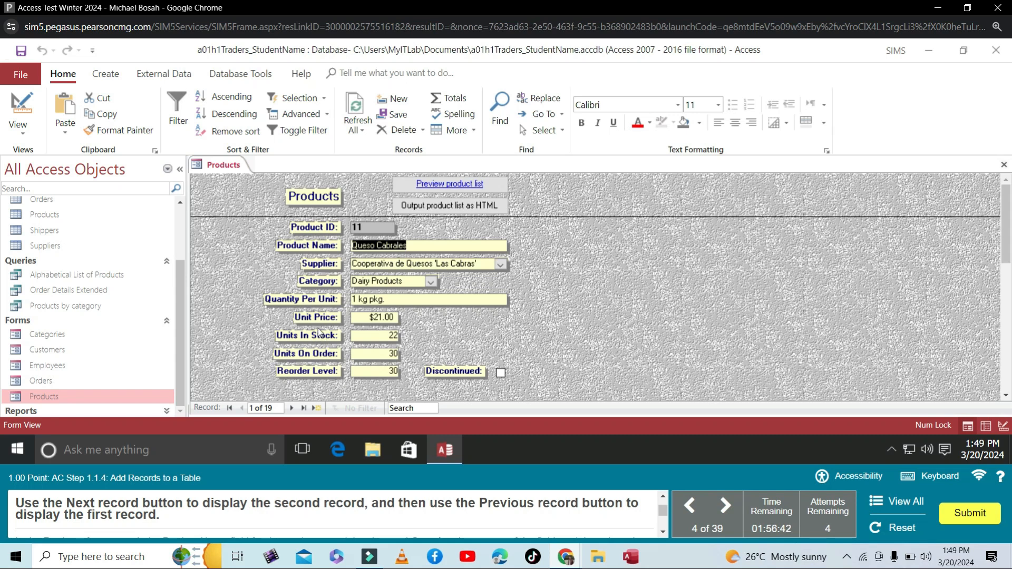
pyautogui.click(291, 408)
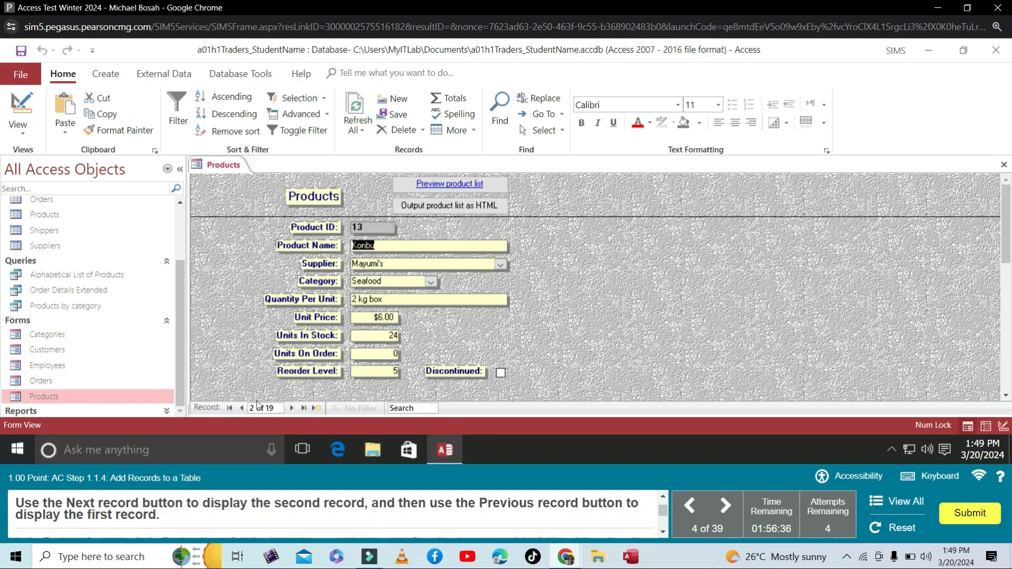
pyautogui.click(240, 408)
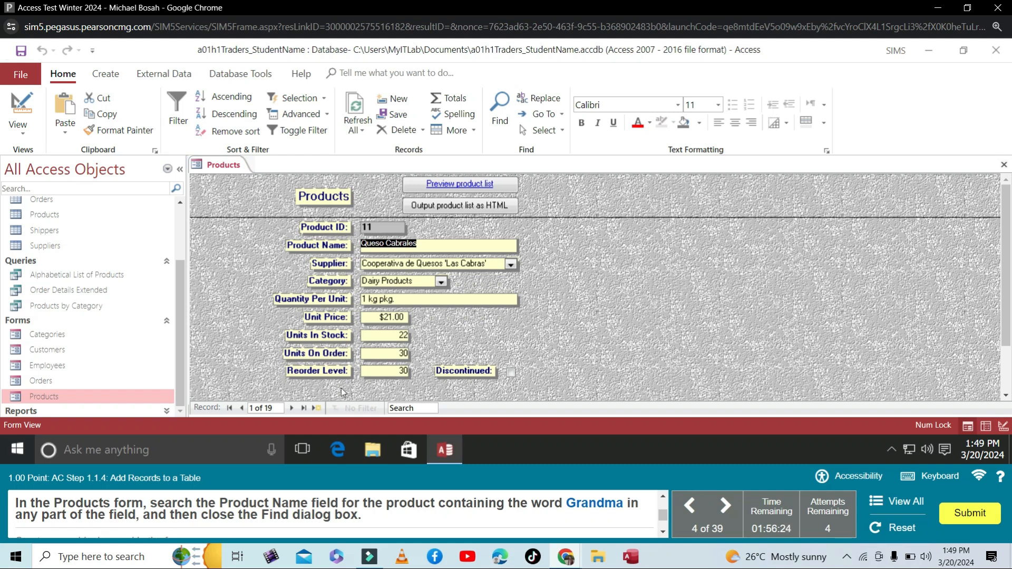
# Search the records of the Products form for the word Grandma.
pyautogui.click(420, 407)
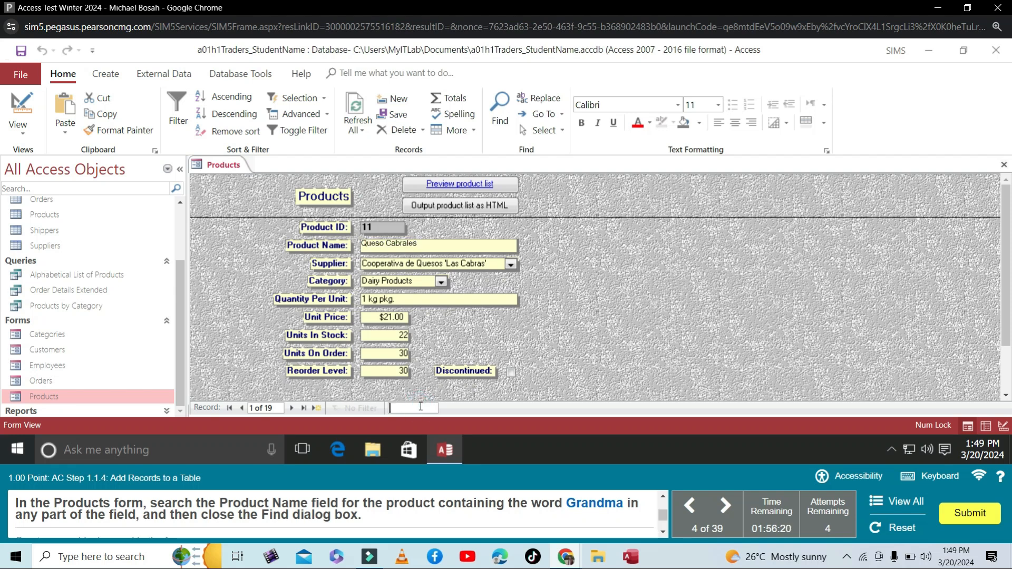
pyautogui.write('Grandm')
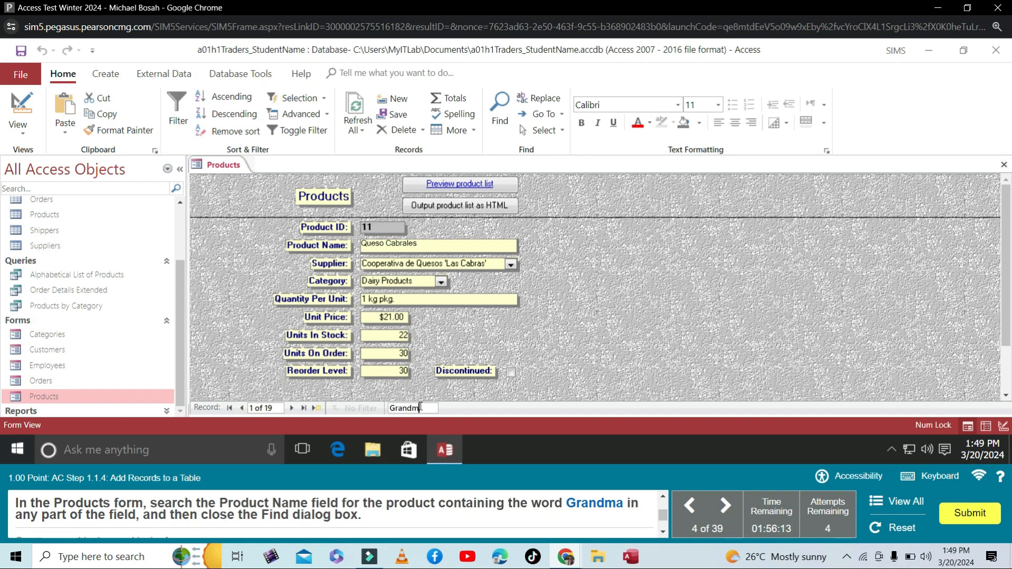
pyautogui.write('a')
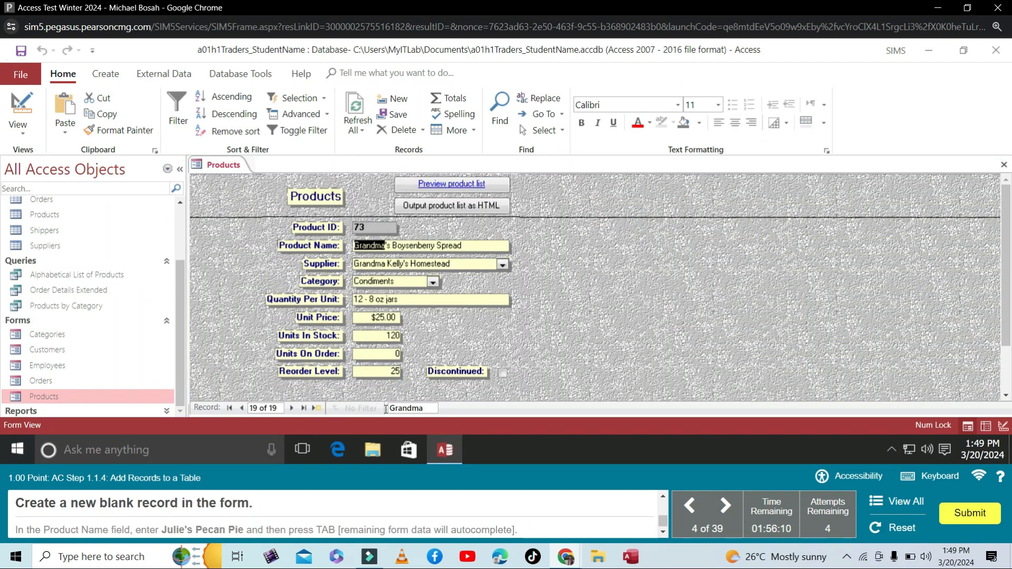
# Create a new blank record in the Products form and enter Julie's Pecan Pie as its Product Name.
pyautogui.click(316, 409)
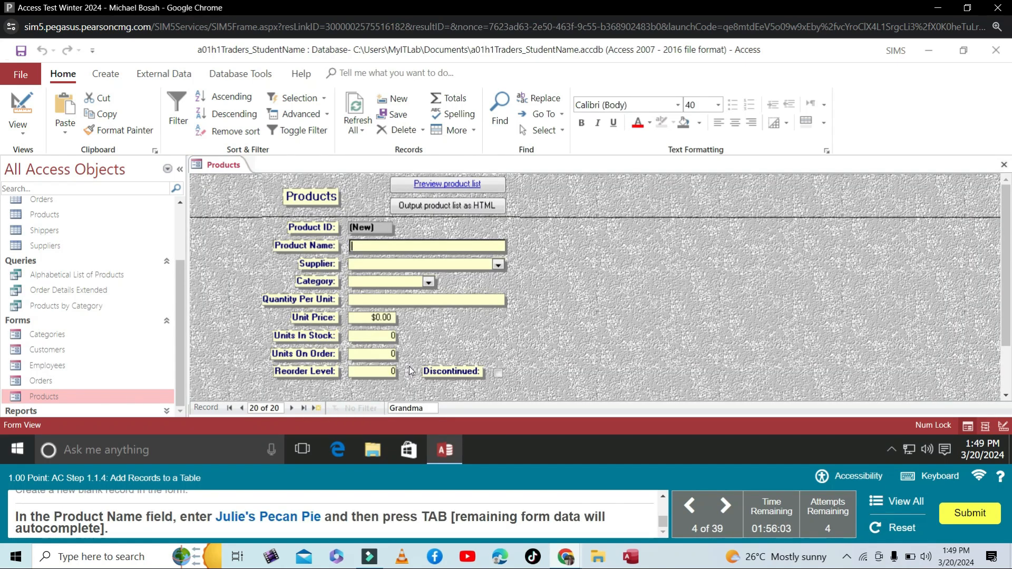
pyautogui.write('Juli')
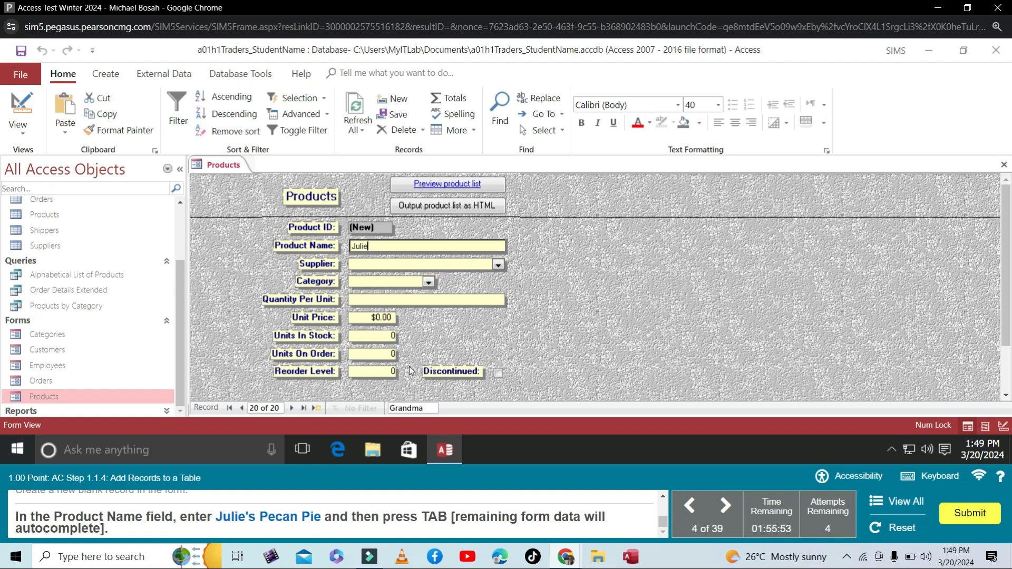
pyautogui.write("e's Pea")
pyautogui.press('BackSpace')
pyautogui.write('can Pie')
pyautogui.press('Tab')
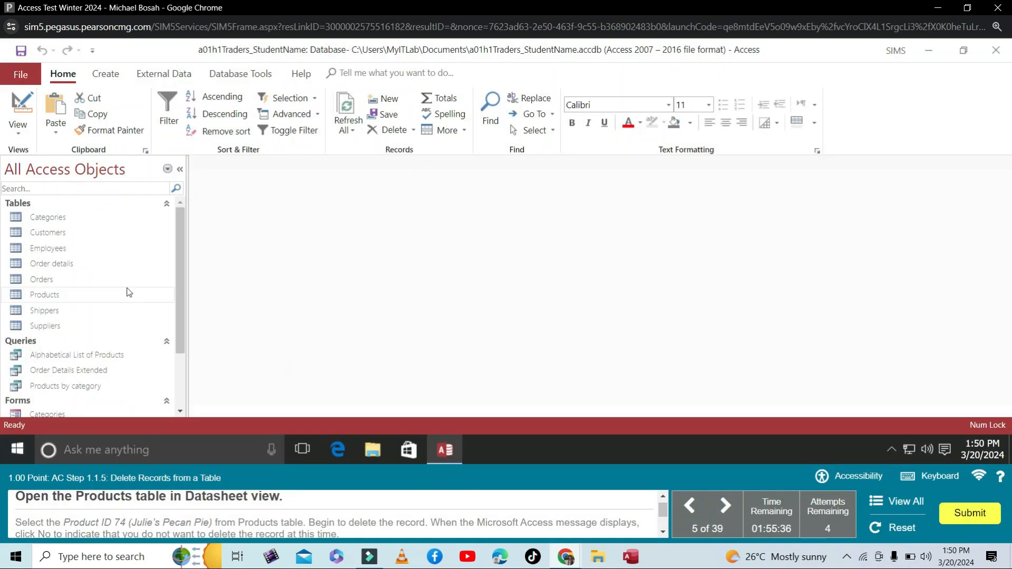
# Open the Products table in Datasheet view and begin deleting the Product ID 74 record, declining the deletion when asked.
pyautogui.doubleClick(57, 295)
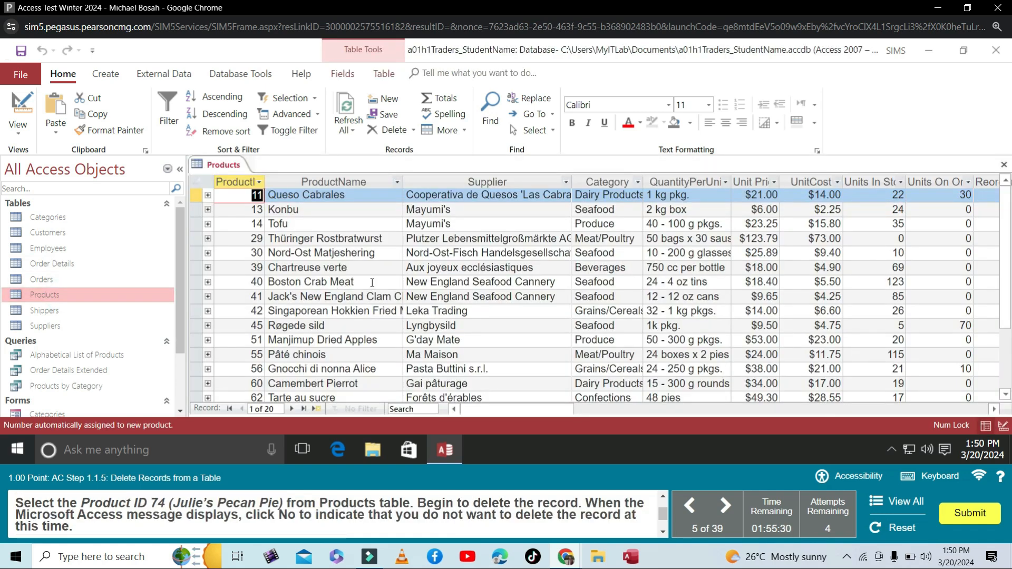
pyautogui.scroll(-4, 264, 337)
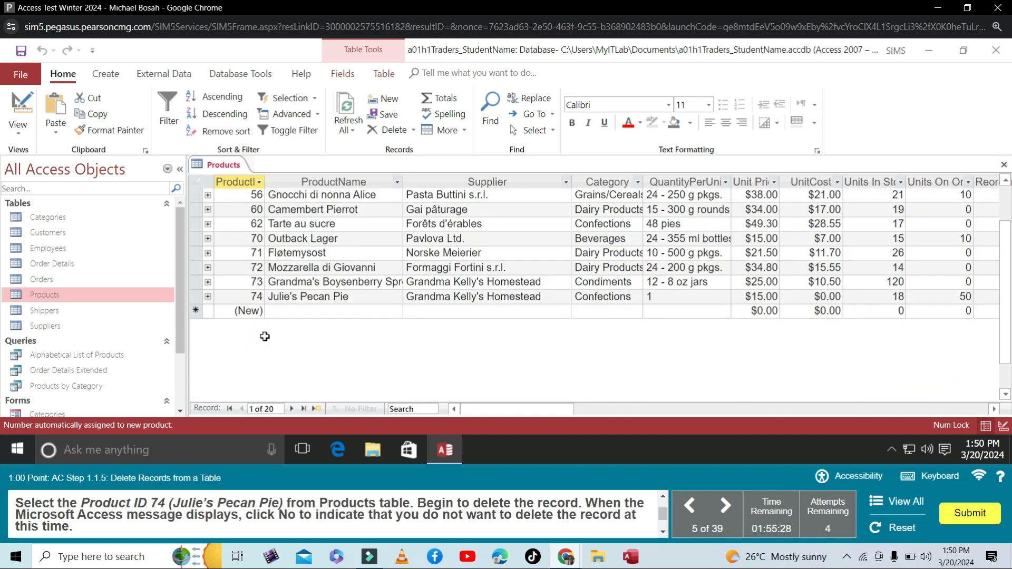
pyautogui.click(191, 297)
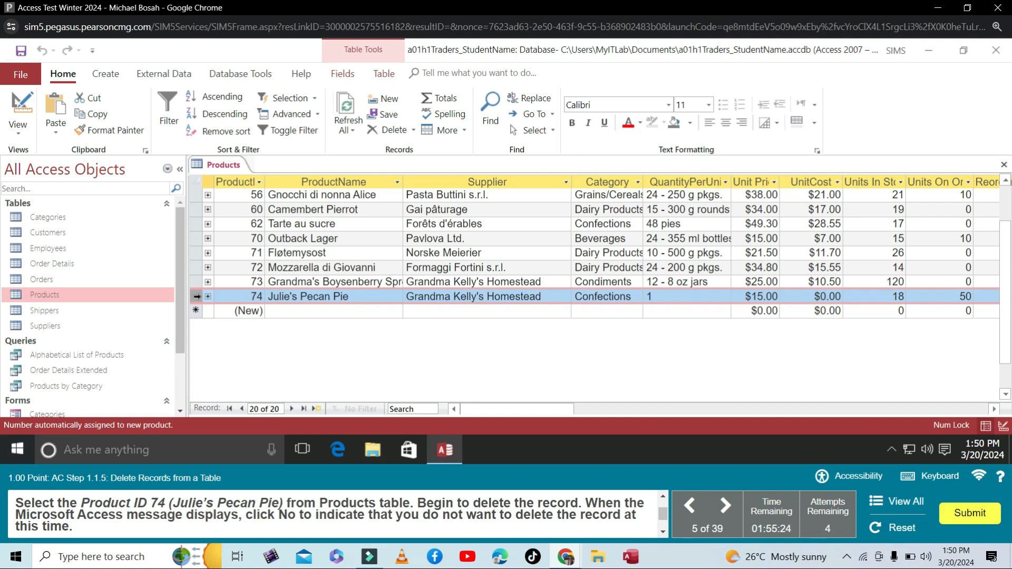
pyautogui.rightClick(198, 300)
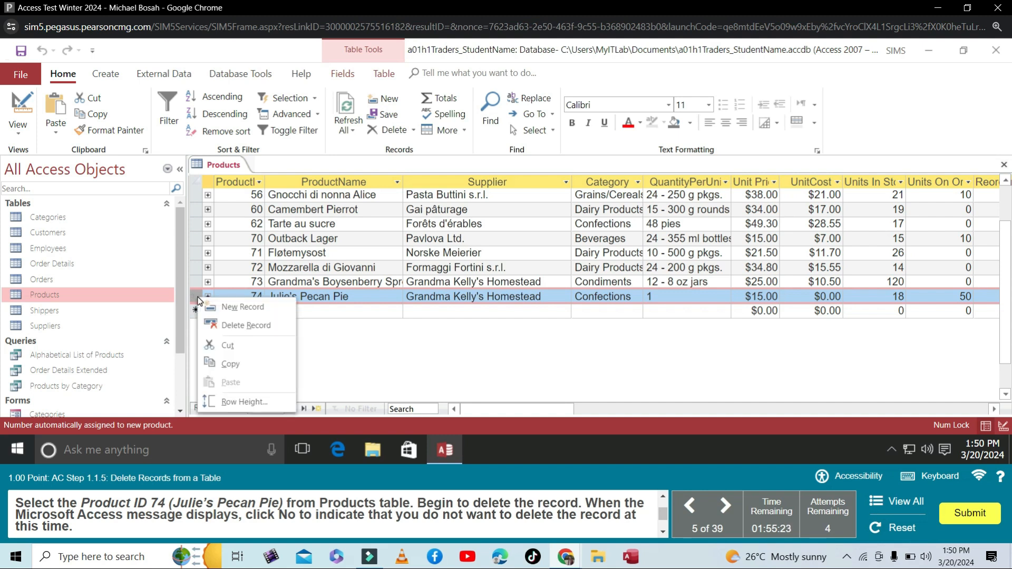
pyautogui.click(264, 325)
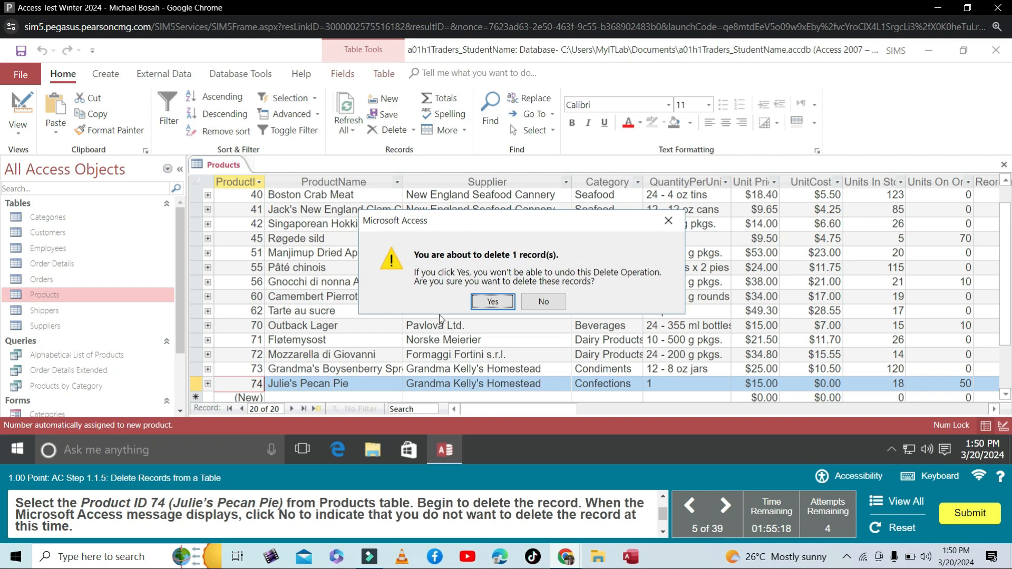
pyautogui.click(544, 301)
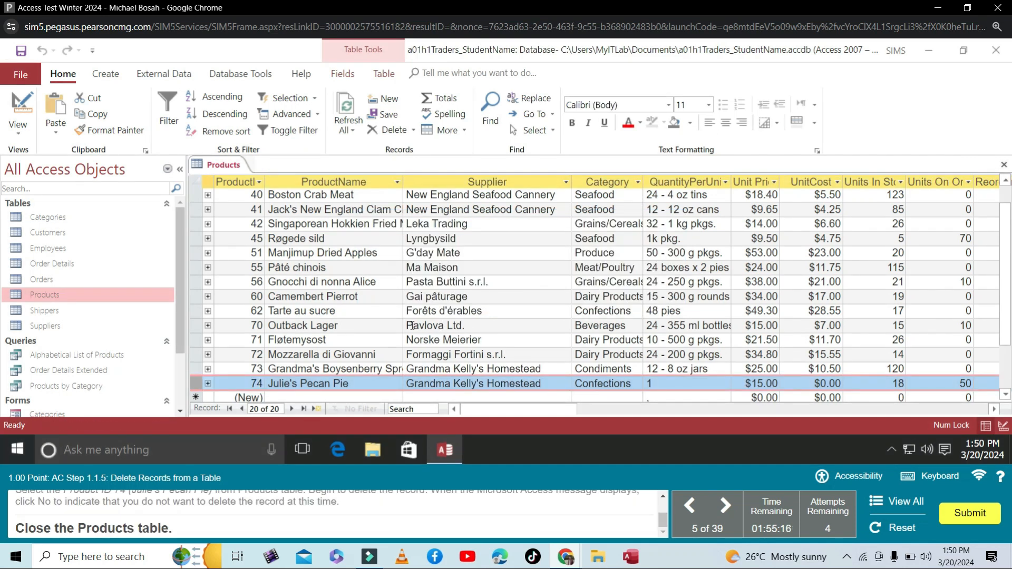
# Close the Products table.
pyautogui.rightClick(222, 165)
pyautogui.click(279, 195)
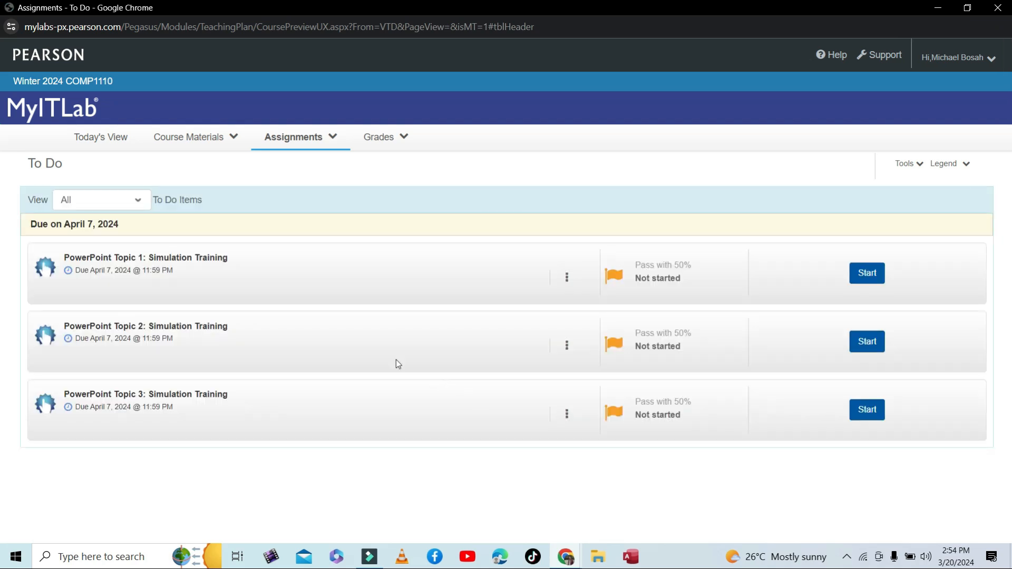
pyautogui.click(137, 203)
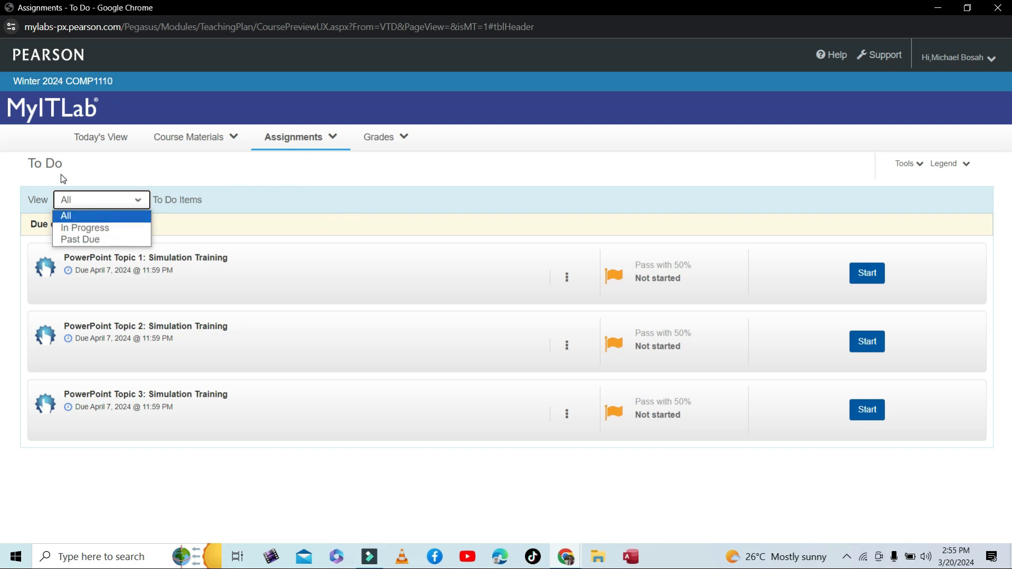
pyautogui.click(44, 163)
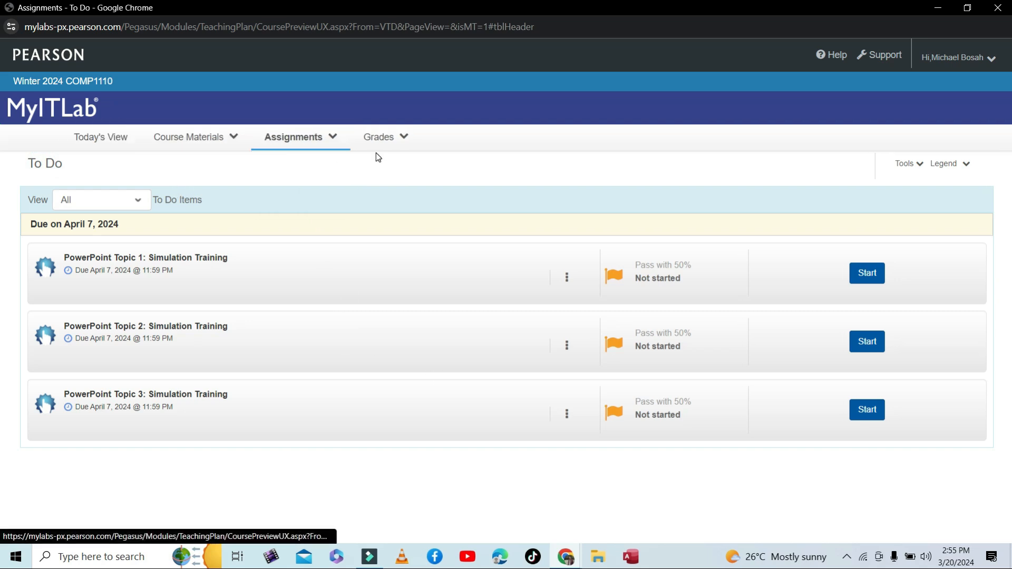
# Open the course Grades page and find Access Test Winter 2024 in the activity list.
pyautogui.moveTo(395, 139)
pyautogui.click(396, 163)
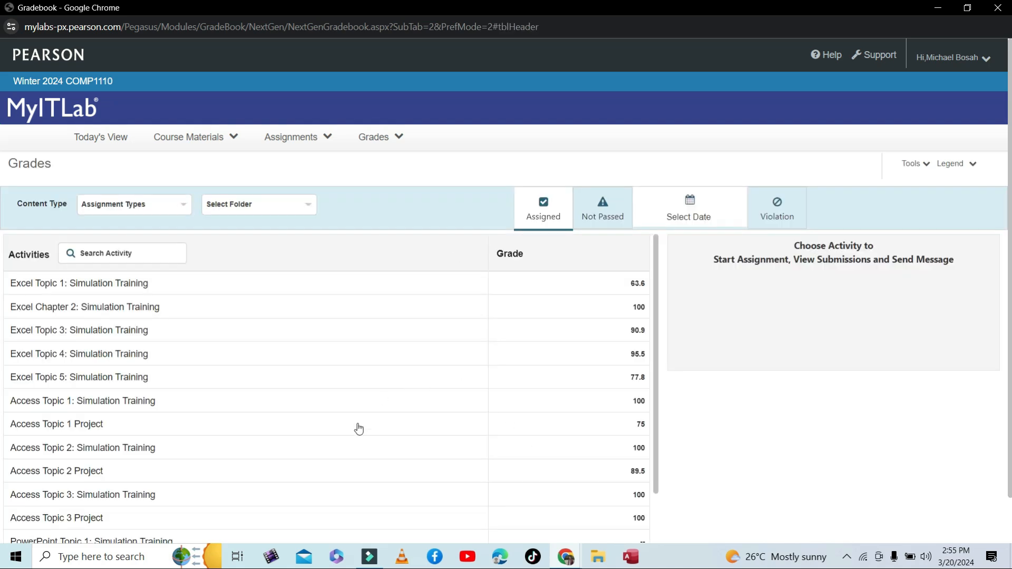
pyautogui.scroll(-2, 169, 416)
pyautogui.scroll(-1, 177, 425)
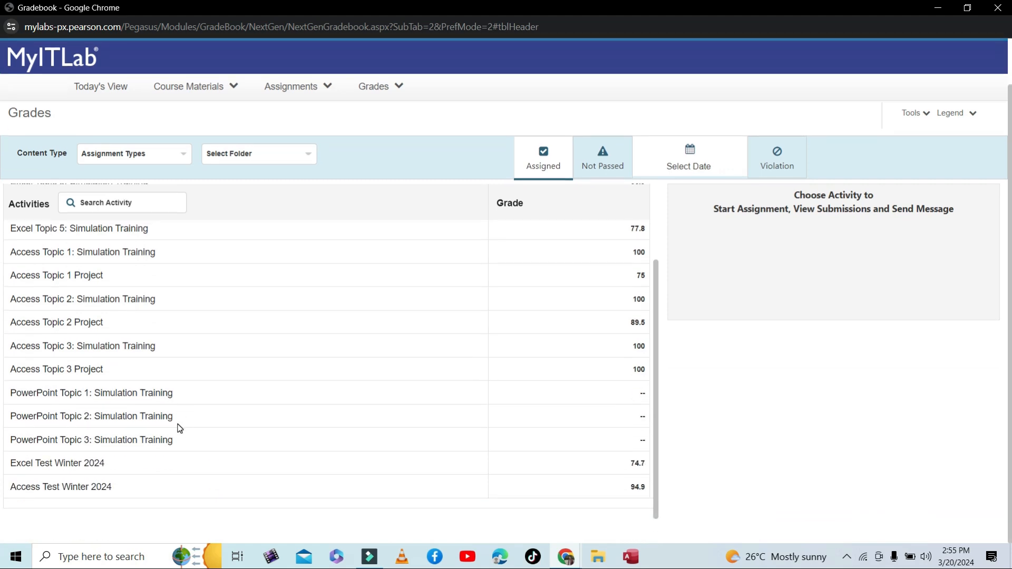
# Show the submission details of Access Test Winter 2024 and check its grade.
pyautogui.moveTo(3, 491); pyautogui.dragTo(150, 498)
pyautogui.click(143, 492)
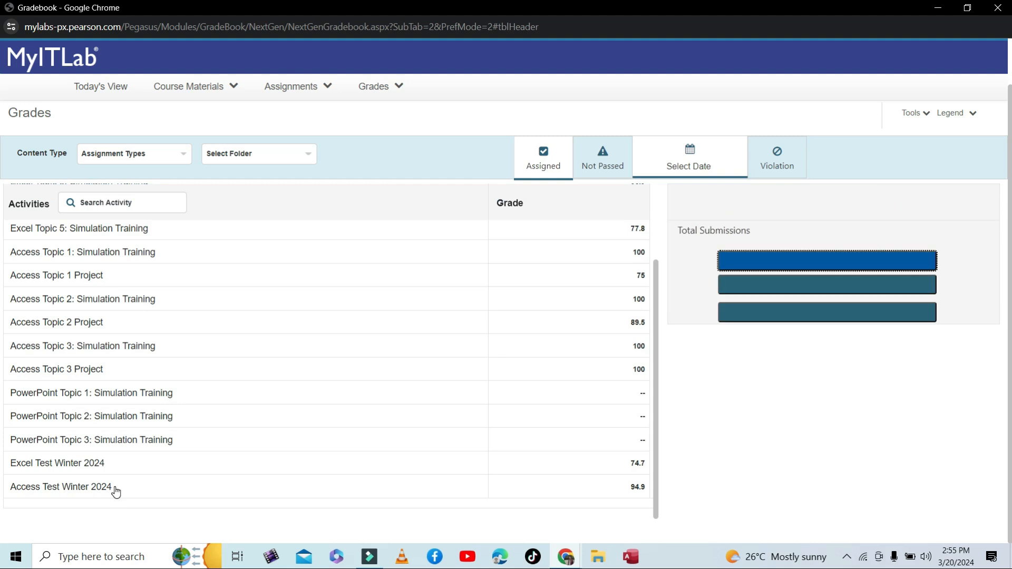
pyautogui.click(530, 496)
pyautogui.click(100, 494)
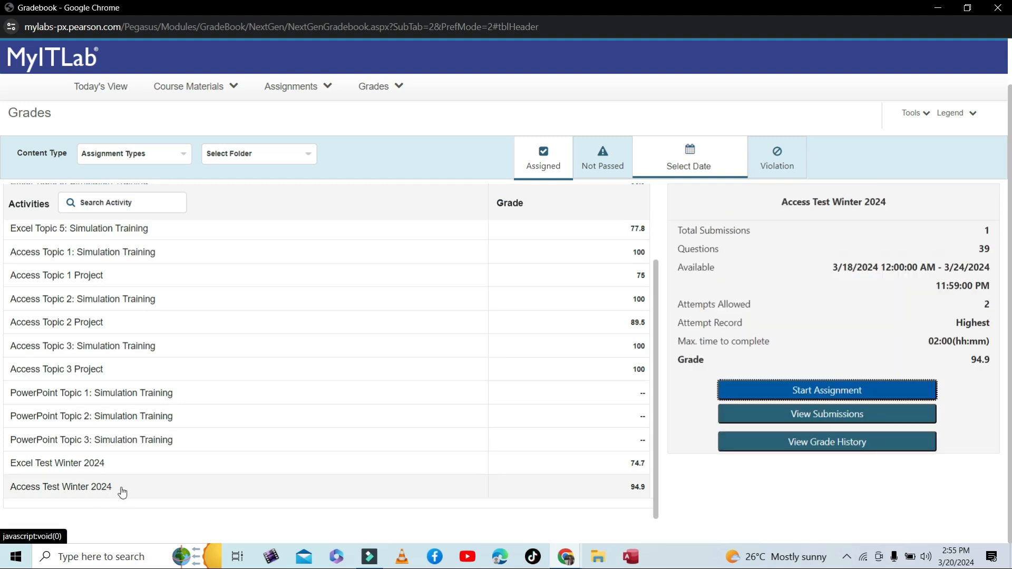
pyautogui.moveTo(646, 485); pyautogui.dragTo(631, 488)
pyautogui.click(615, 494)
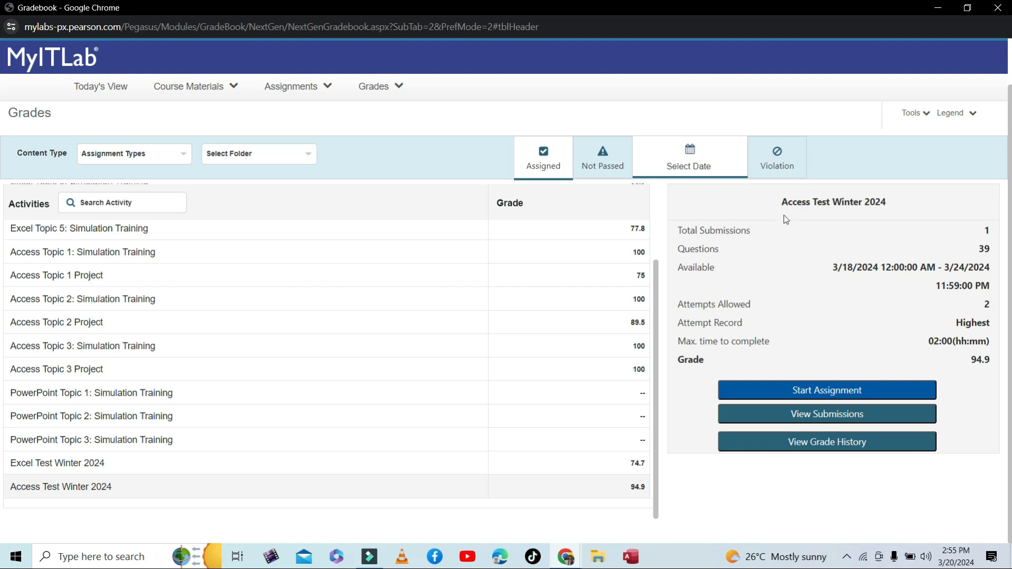
# Review the Access Test Winter 2024 details, including question count, availability dates, attempt record and final grade.
pyautogui.moveTo(775, 202); pyautogui.dragTo(896, 201)
pyautogui.click(897, 202)
pyautogui.moveTo(975, 252); pyautogui.dragTo(1000, 253)
pyautogui.moveTo(832, 267); pyautogui.dragTo(991, 267)
pyautogui.moveTo(936, 286); pyautogui.dragTo(981, 285)
pyautogui.moveTo(676, 323); pyautogui.dragTo(966, 323)
pyautogui.click(989, 316)
pyautogui.moveTo(964, 360); pyautogui.dragTo(997, 362)
pyautogui.click(847, 557)
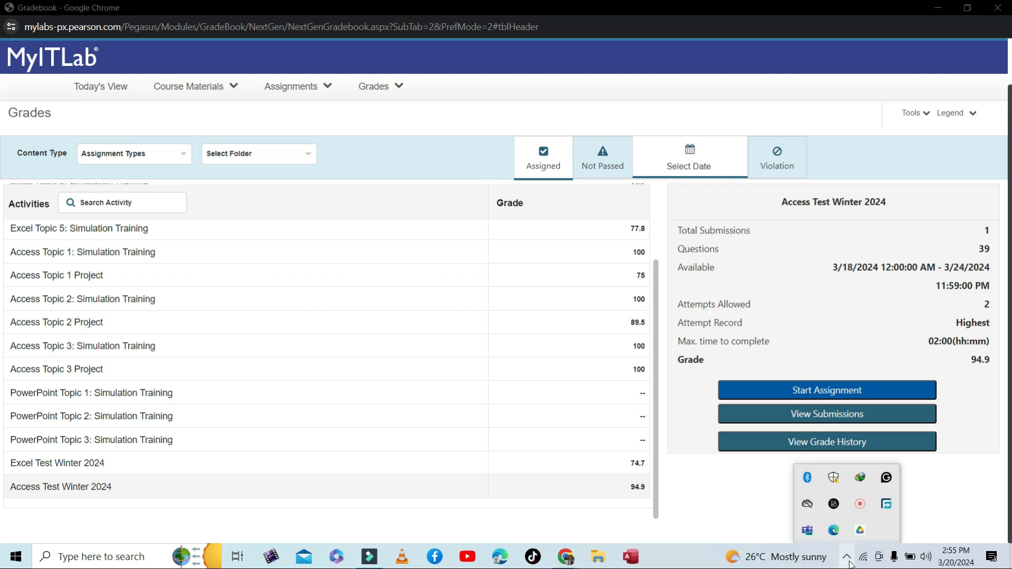
pyautogui.click(859, 505)
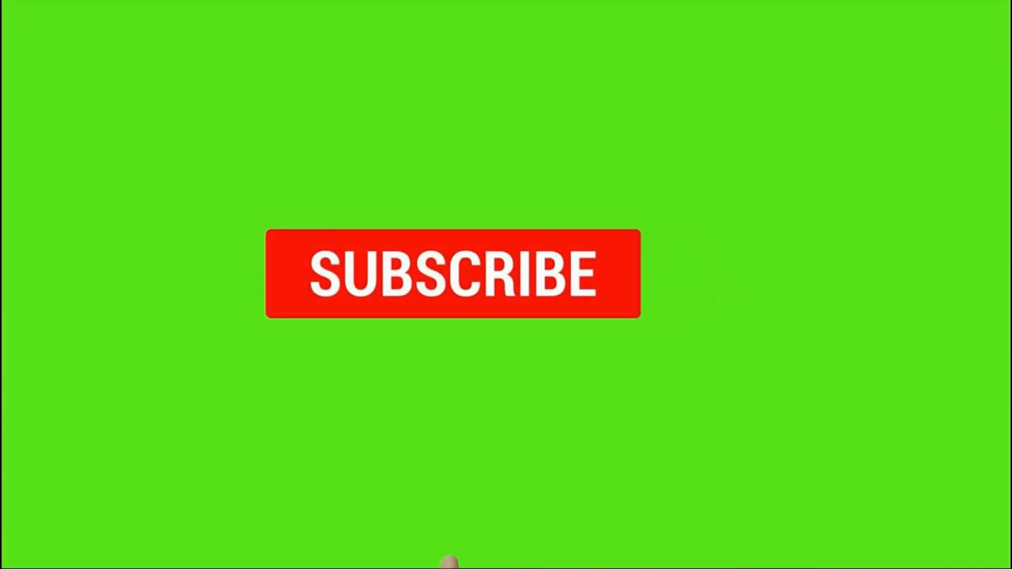